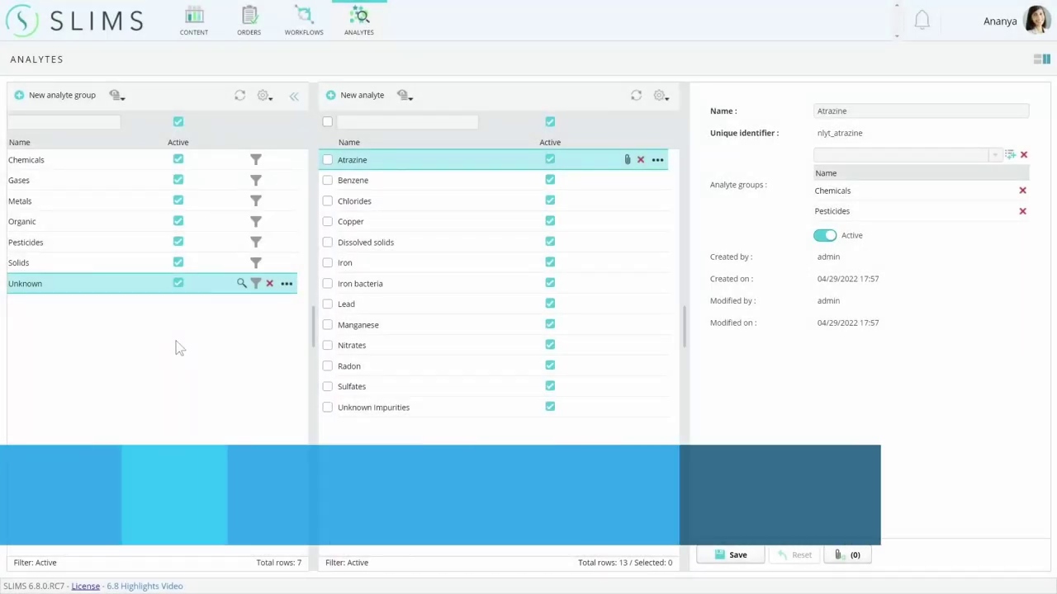
# Filter analytes by the Chemicals and Pesticides groups, clear the Pesticides filter, and go to Orders.
pyautogui.click(256, 161)
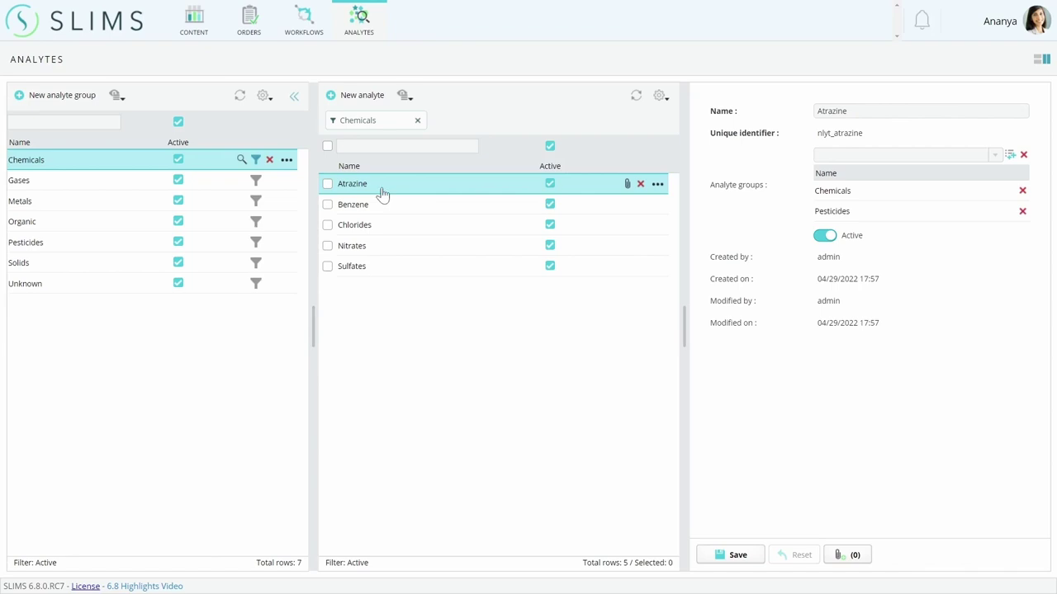
pyautogui.click(257, 242)
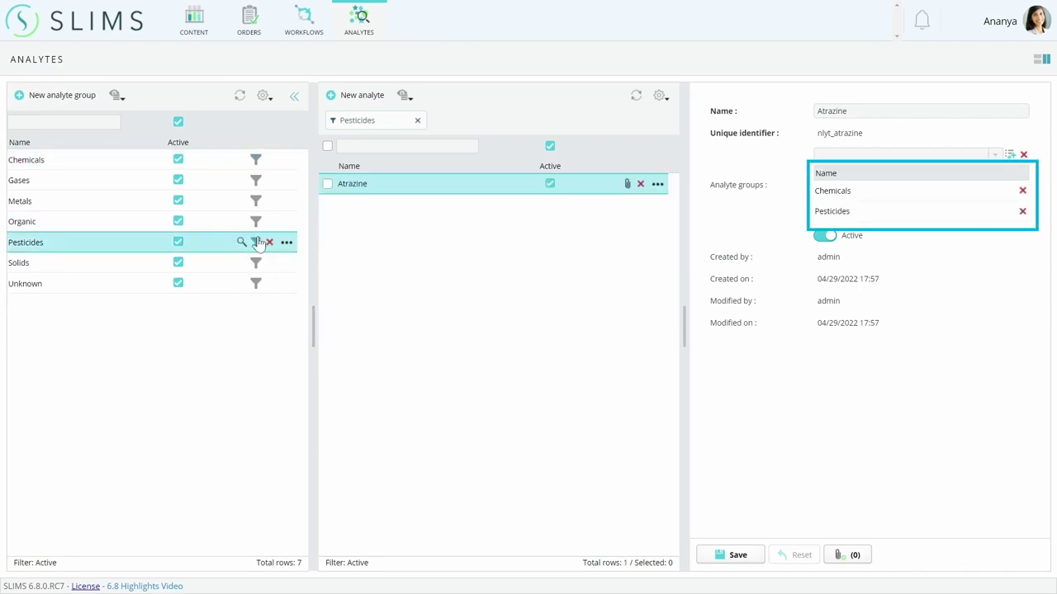
pyautogui.click(417, 120)
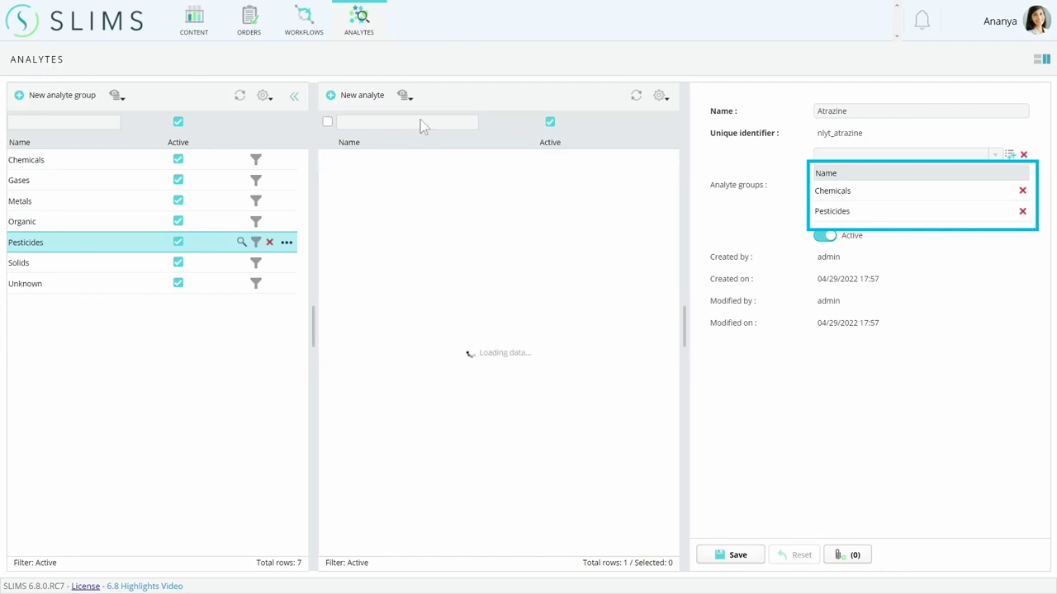
pyautogui.click(249, 21)
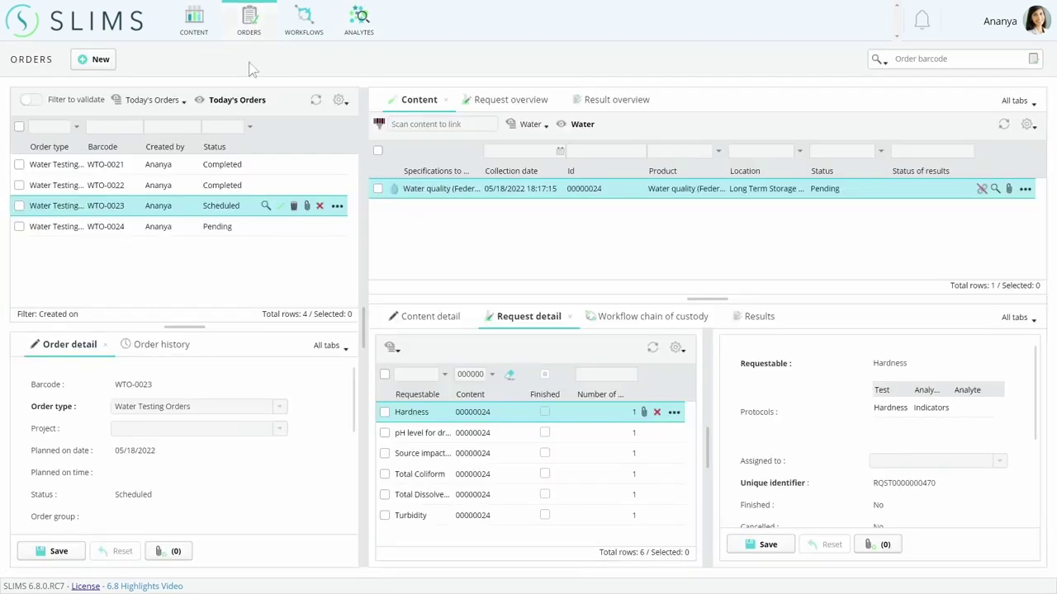
# Create a water sample of product Water quality (Federal) in order WTO-0024.
pyautogui.click(162, 230)
pyautogui.click(658, 126)
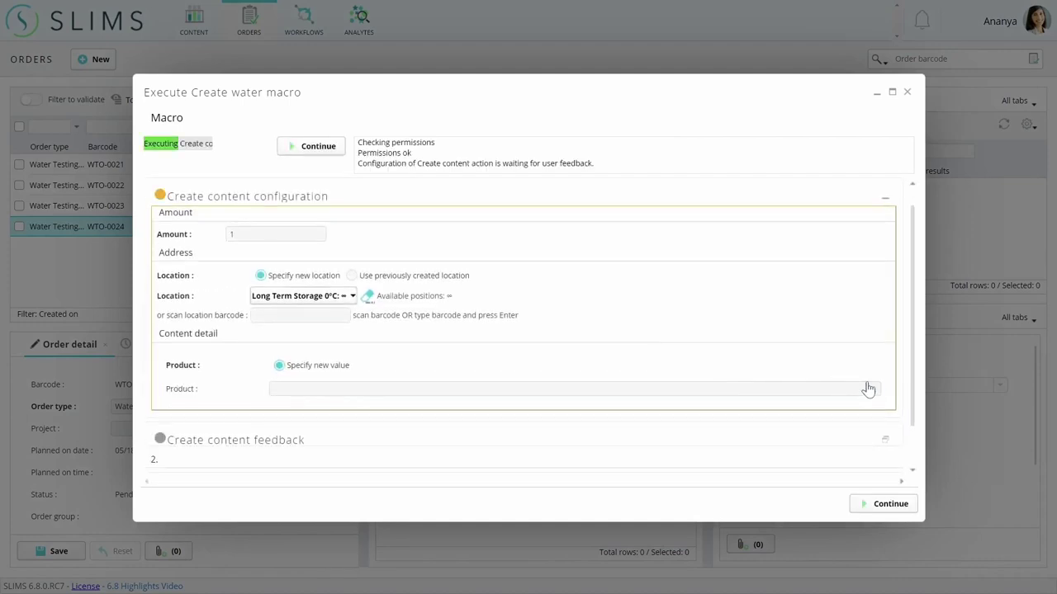
pyautogui.click(869, 390)
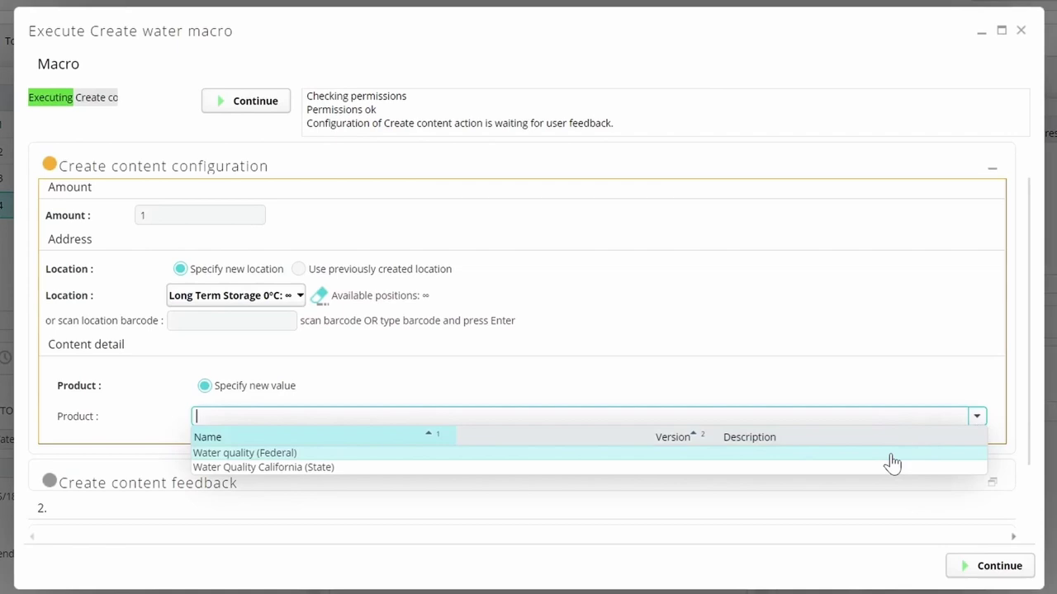
pyautogui.click(890, 454)
pyautogui.click(991, 566)
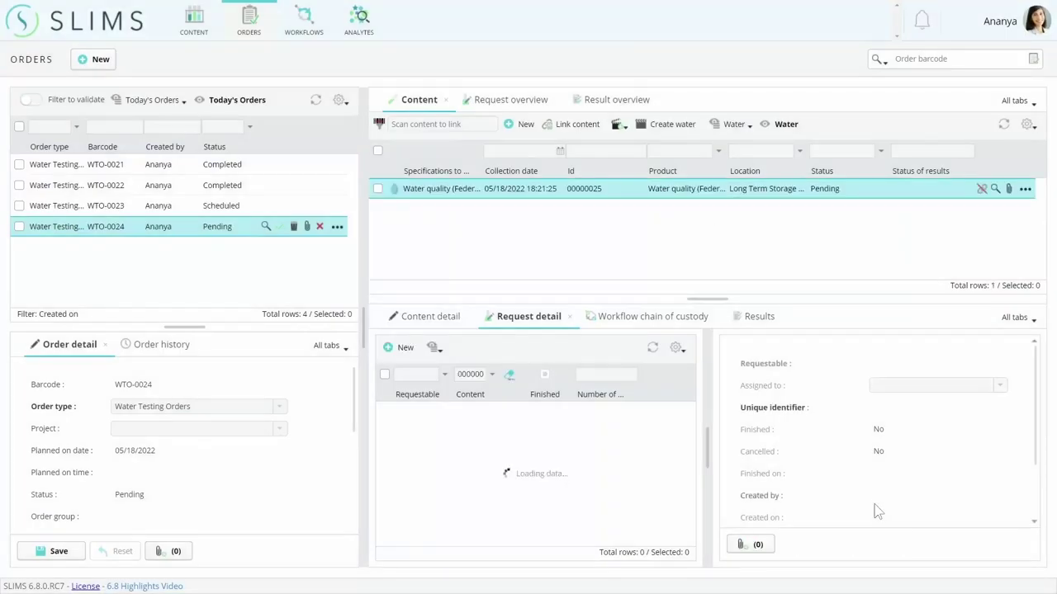
# View the new sample's specifications in its edit dialog, then cancel without saving.
pyautogui.click(995, 189)
pyautogui.moveTo(764, 197); pyautogui.dragTo(762, 370)
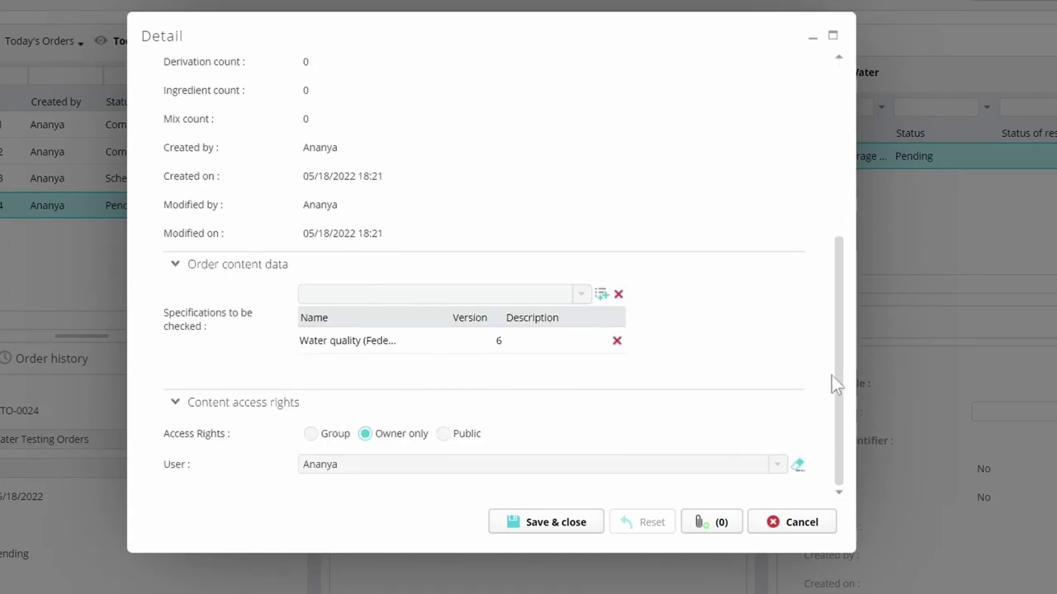
pyautogui.click(582, 294)
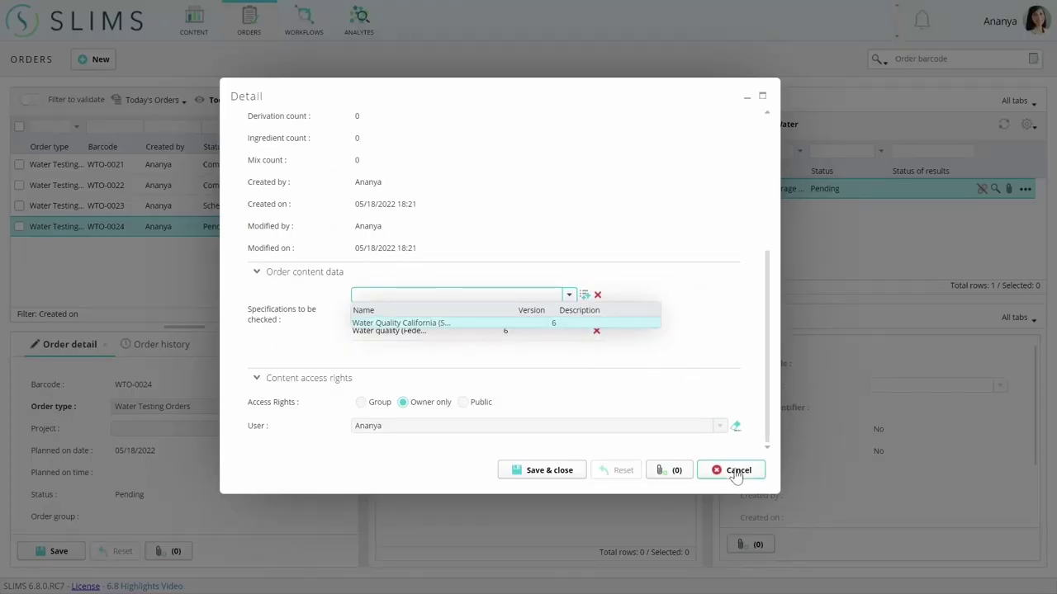
pyautogui.click(796, 524)
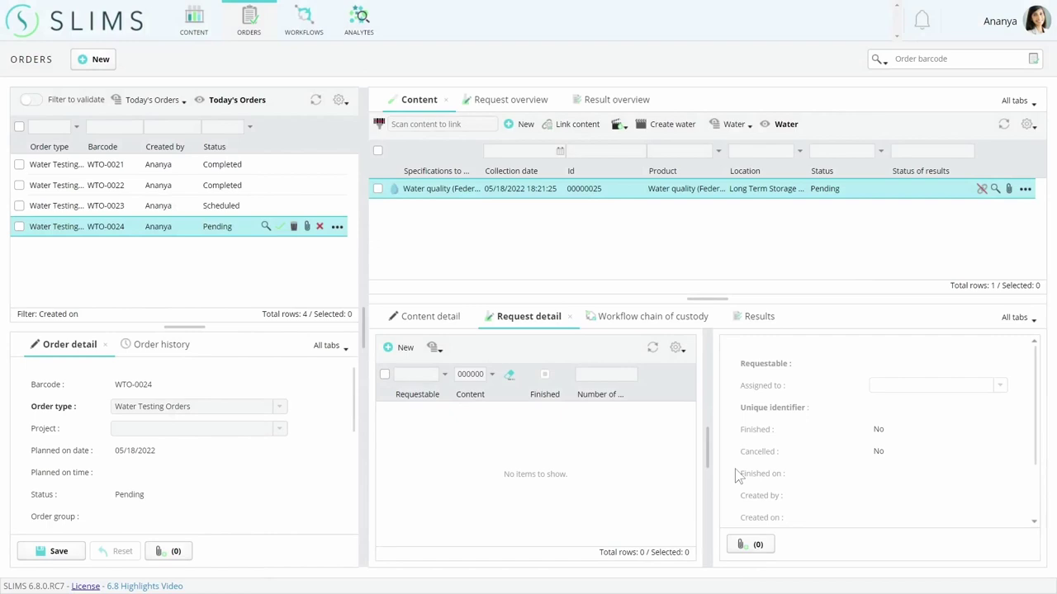
# Add all 12 Contaminants test requests to sample 00000025.
pyautogui.click(376, 189)
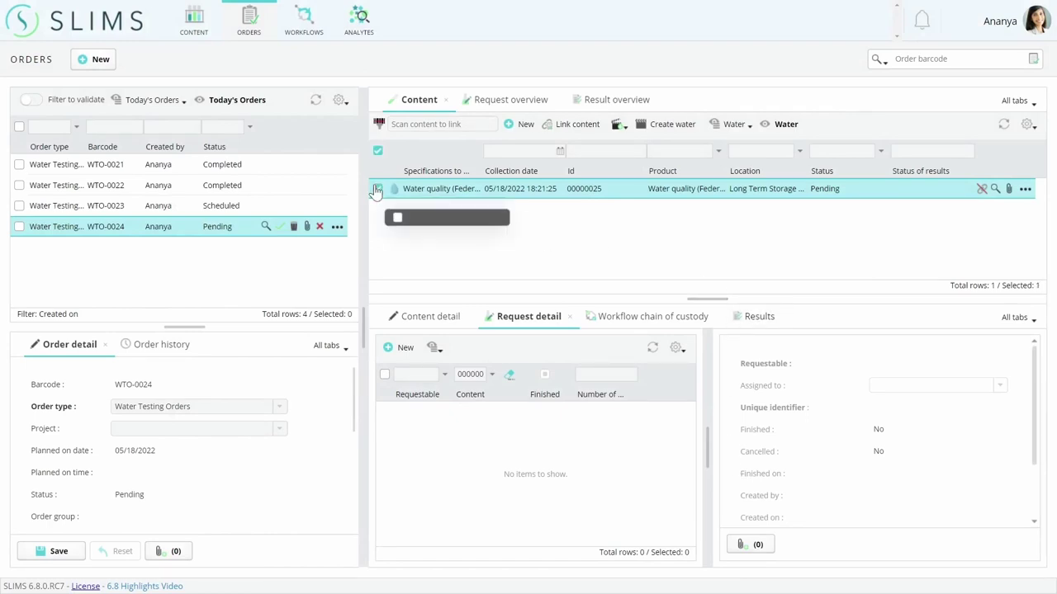
pyautogui.click(784, 124)
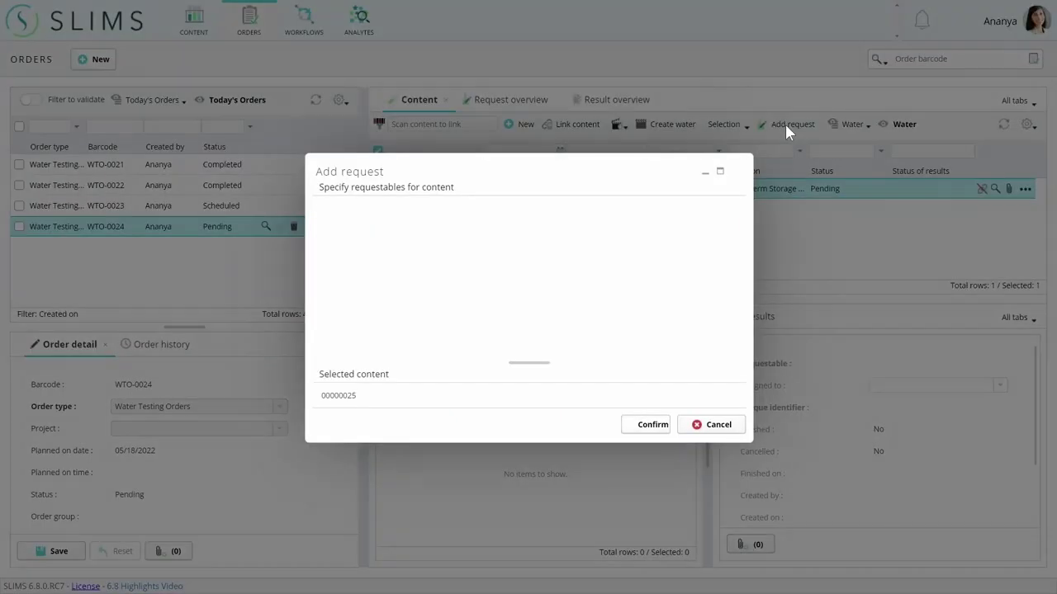
pyautogui.click(648, 292)
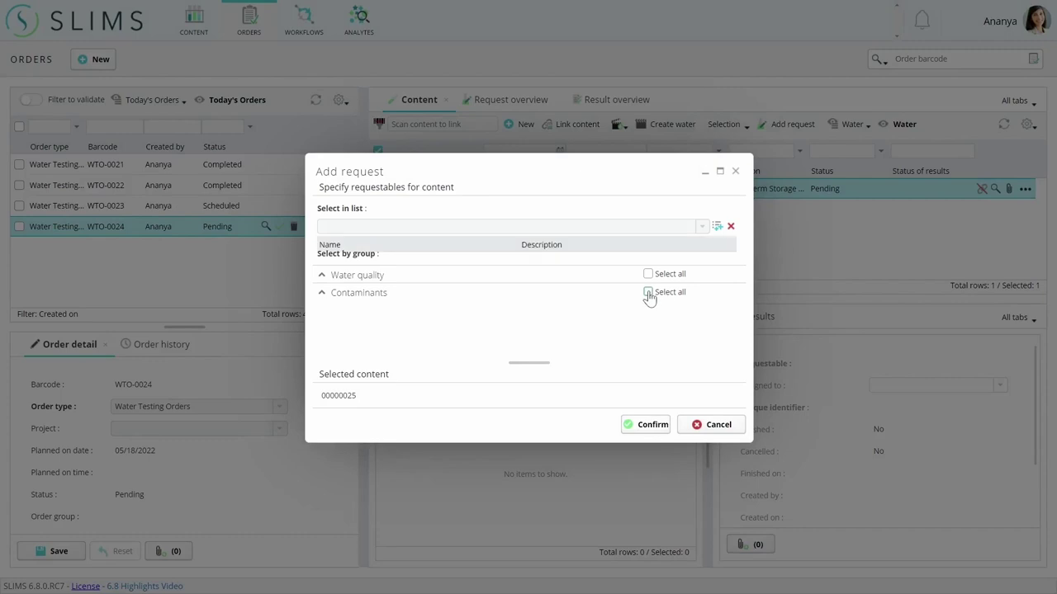
pyautogui.click(646, 432)
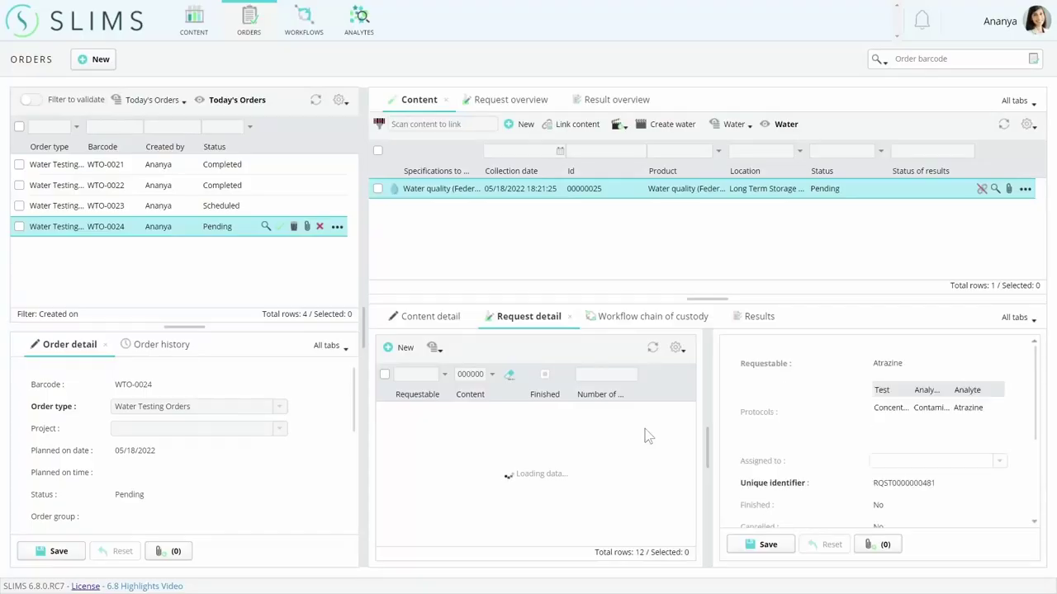
# Schedule order WTO-0024 with its 12 requests.
pyautogui.click(337, 226)
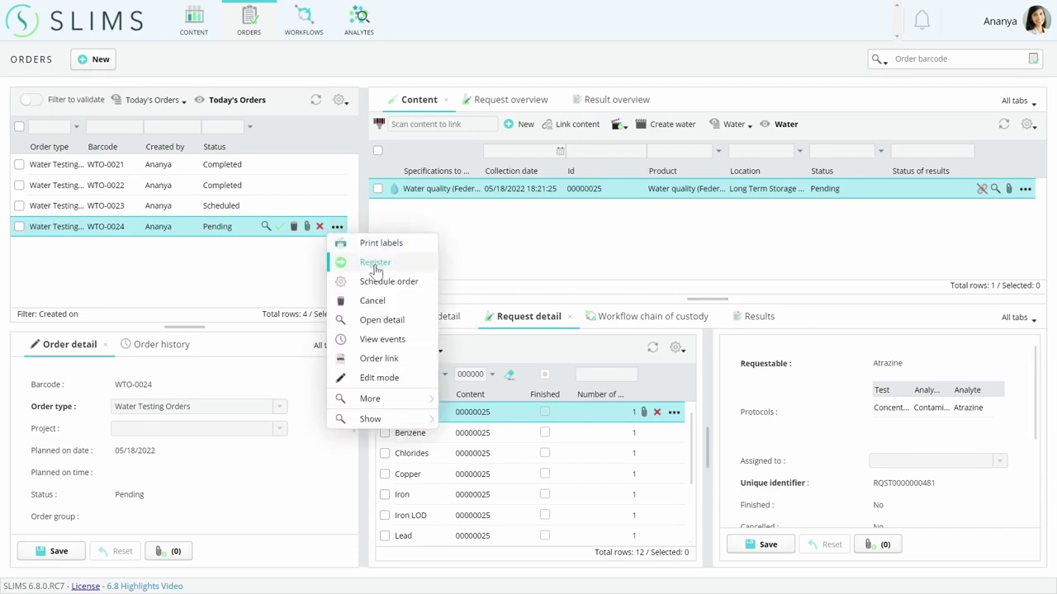
pyautogui.click(391, 283)
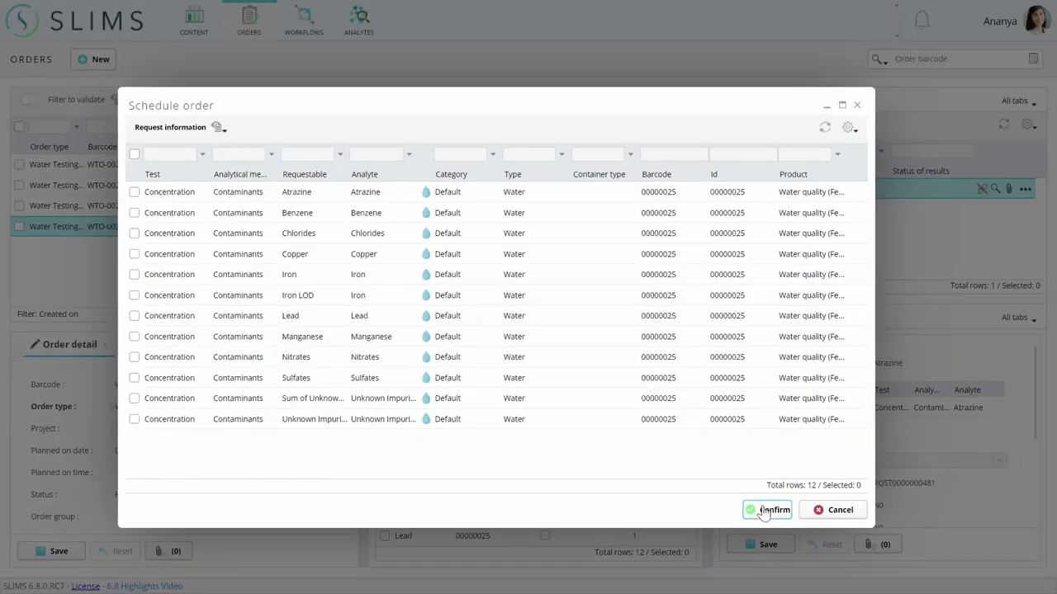
pyautogui.click(823, 559)
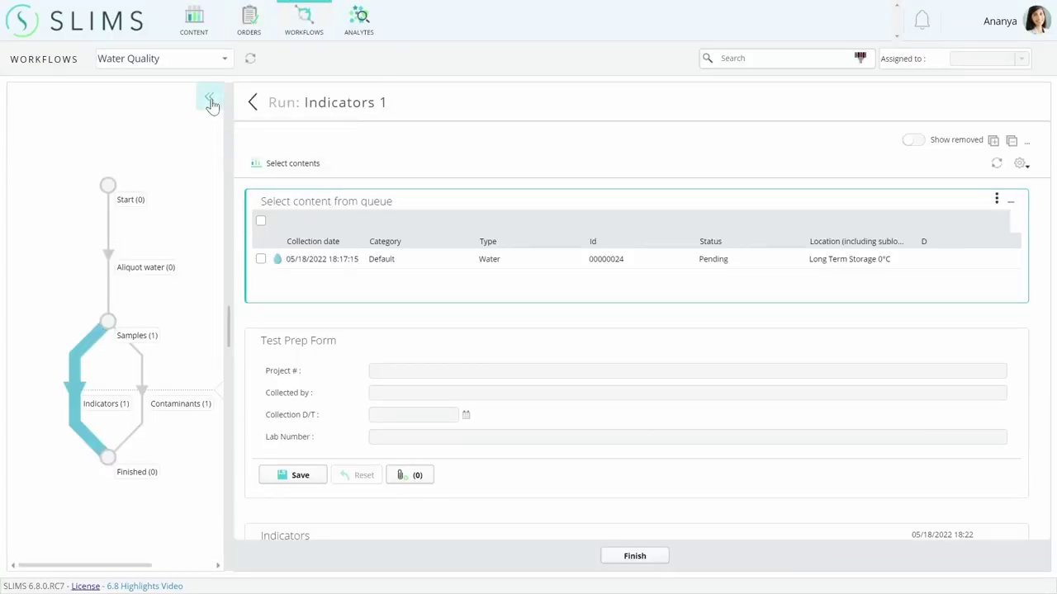
# Set the Indicators 1 run's timer to 3 seconds and start it.
pyautogui.click(208, 100)
pyautogui.scroll(-3, 999, 198)
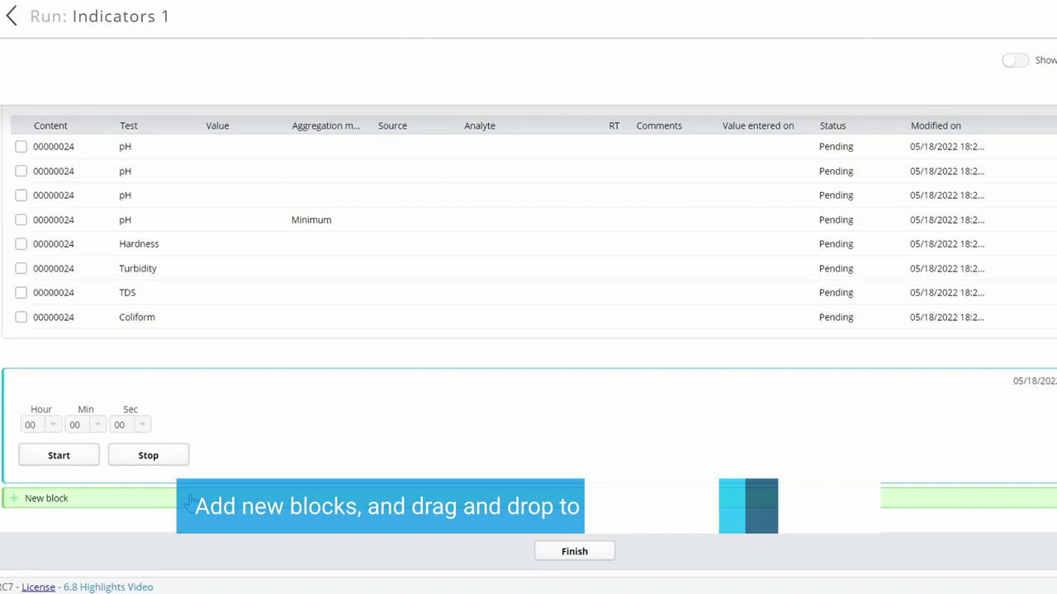
pyautogui.click(142, 426)
pyautogui.click(118, 213)
pyautogui.click(83, 457)
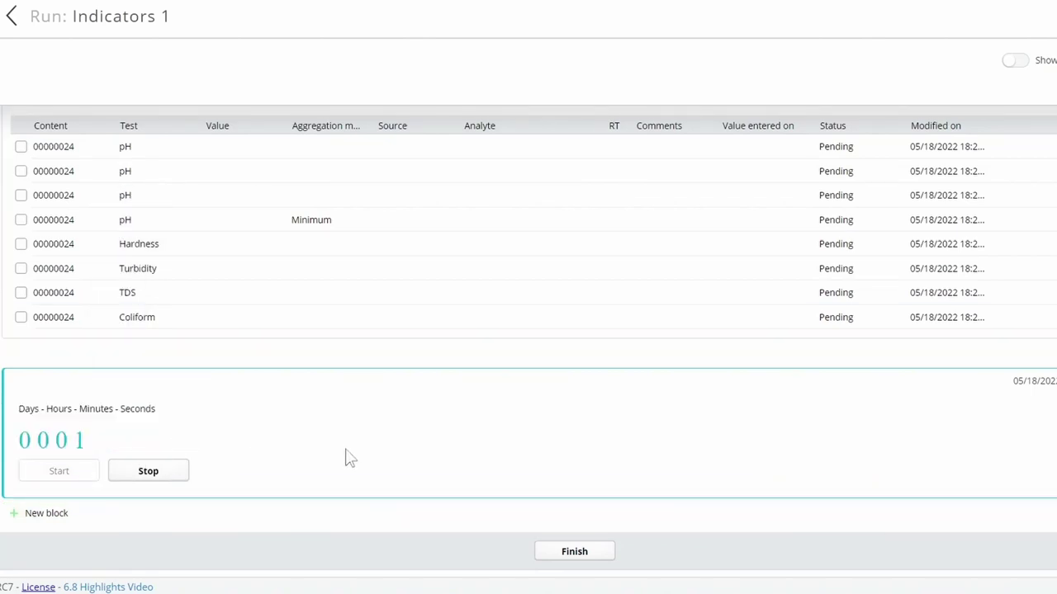
# Check the timer notification, then move the Indicators block directly below the sample queue.
pyautogui.click(925, 20)
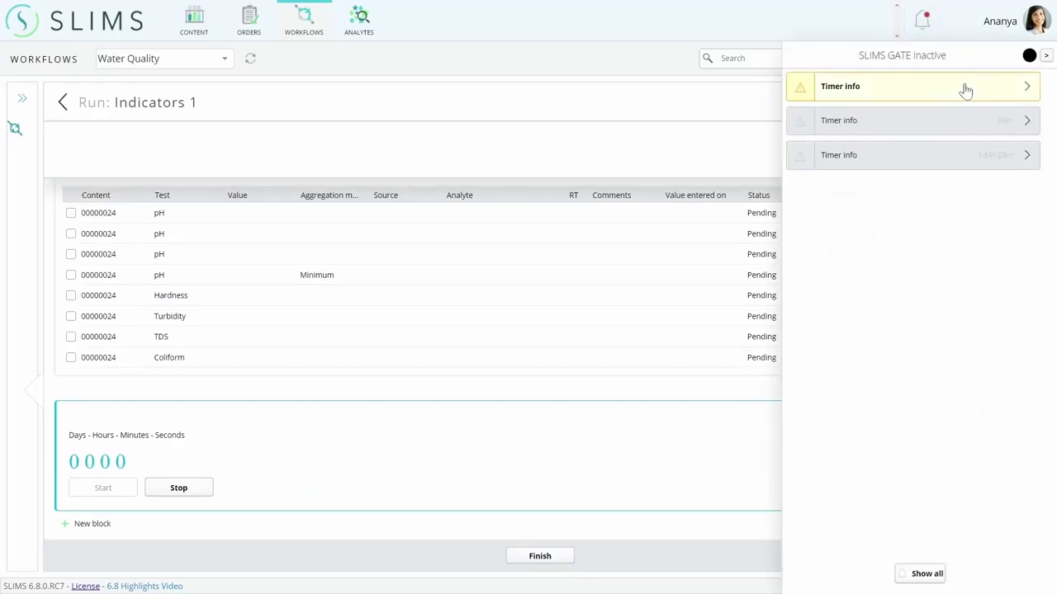
pyautogui.click(923, 23)
pyautogui.scroll(3, 295, 305)
pyautogui.moveTo(295, 305); pyautogui.dragTo(204, 277)
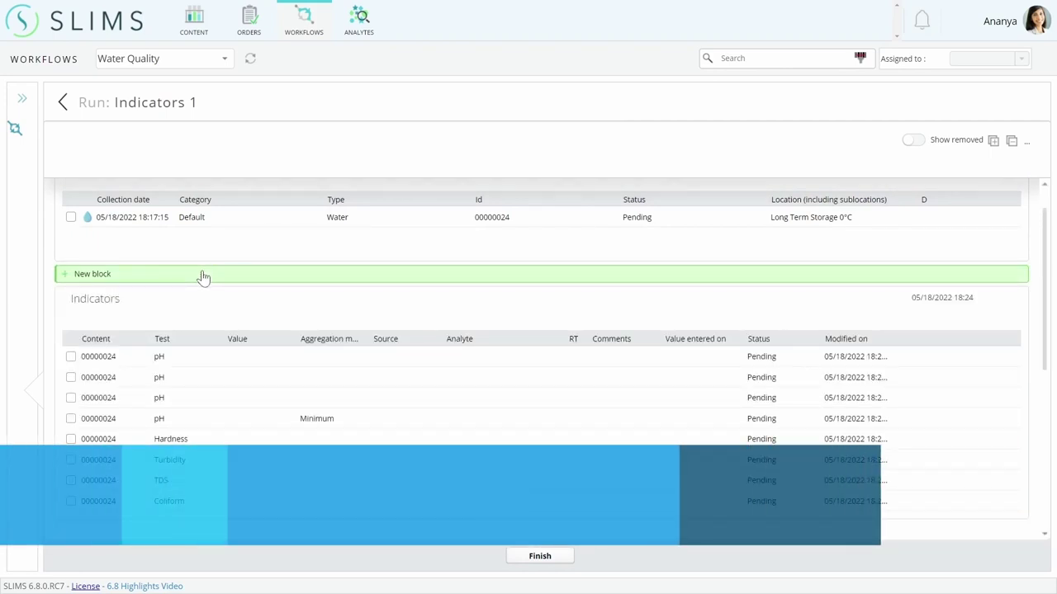
# Review the pH, Hardness, Turbidity, TDS and Coliform results' Source and Status columns.
pyautogui.scroll(1, 205, 279)
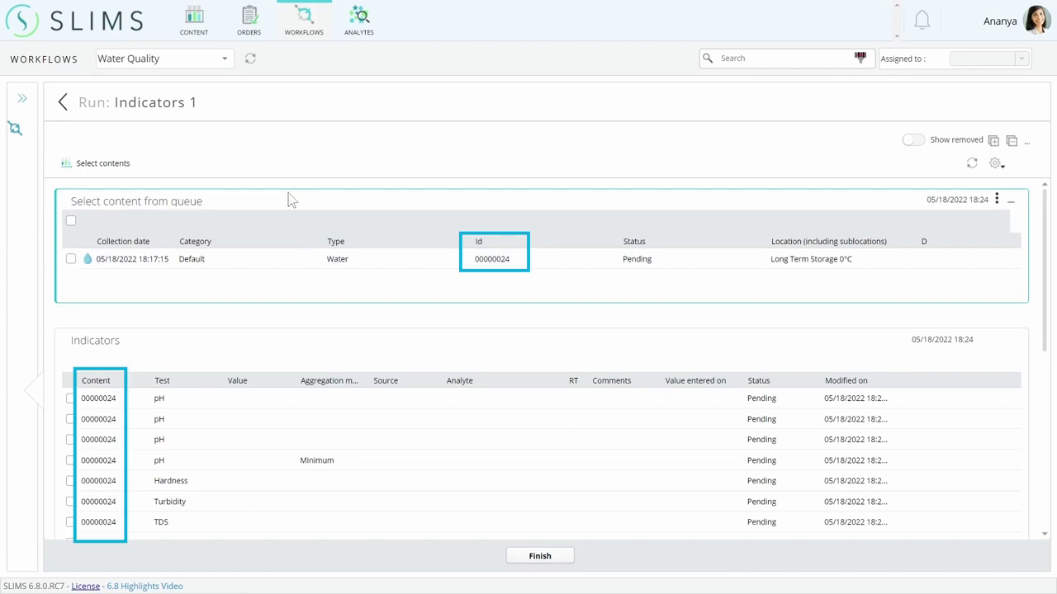
pyautogui.scroll(-1, 297, 248)
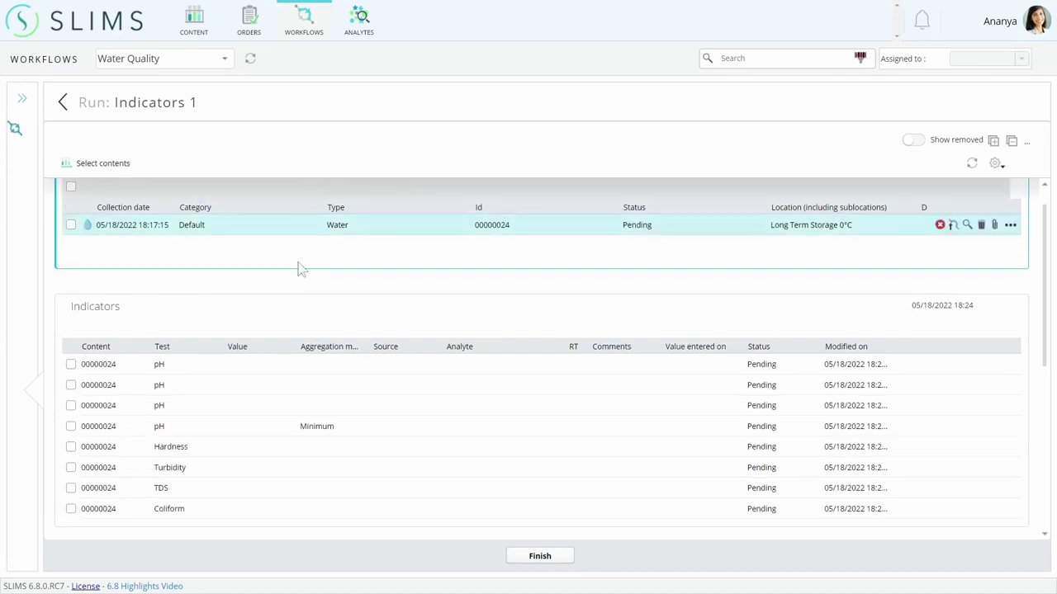
pyautogui.scroll(-2, 305, 302)
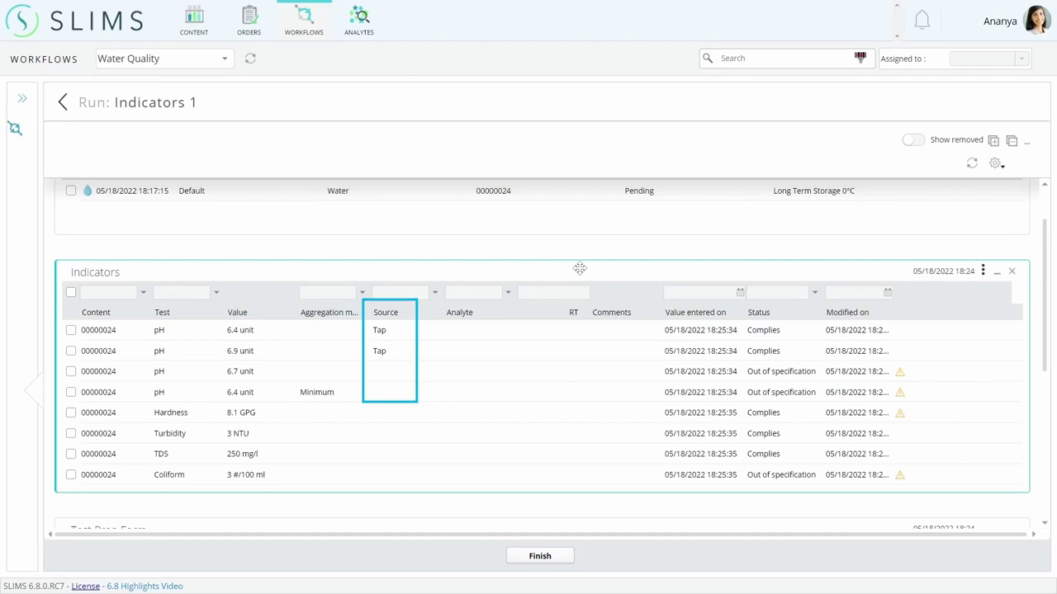
# Inspect the 6.7 pH reading's rule warning and set its source to River.
pyautogui.click(902, 376)
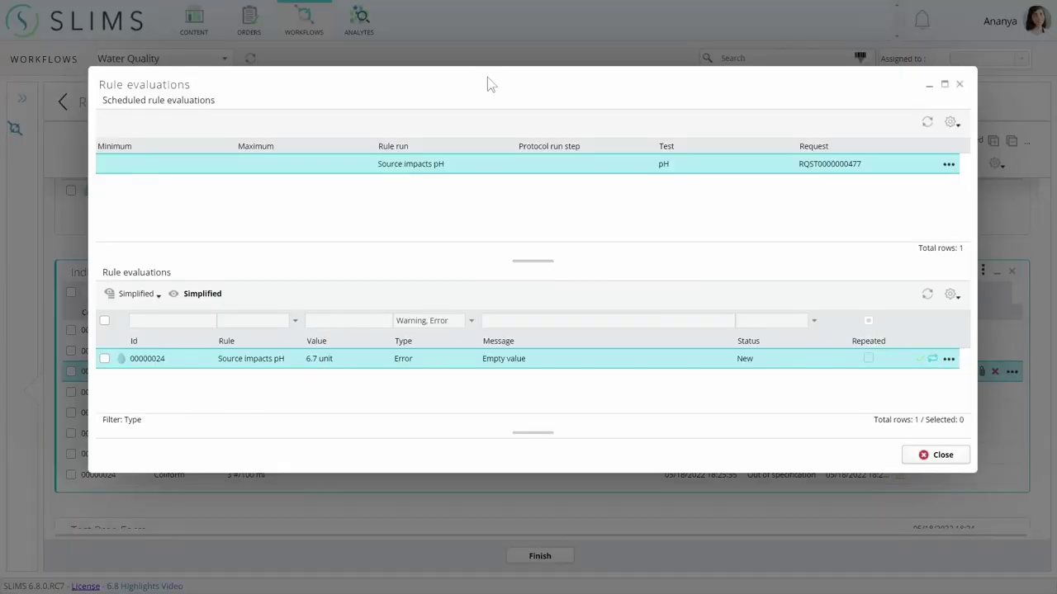
pyautogui.click(917, 455)
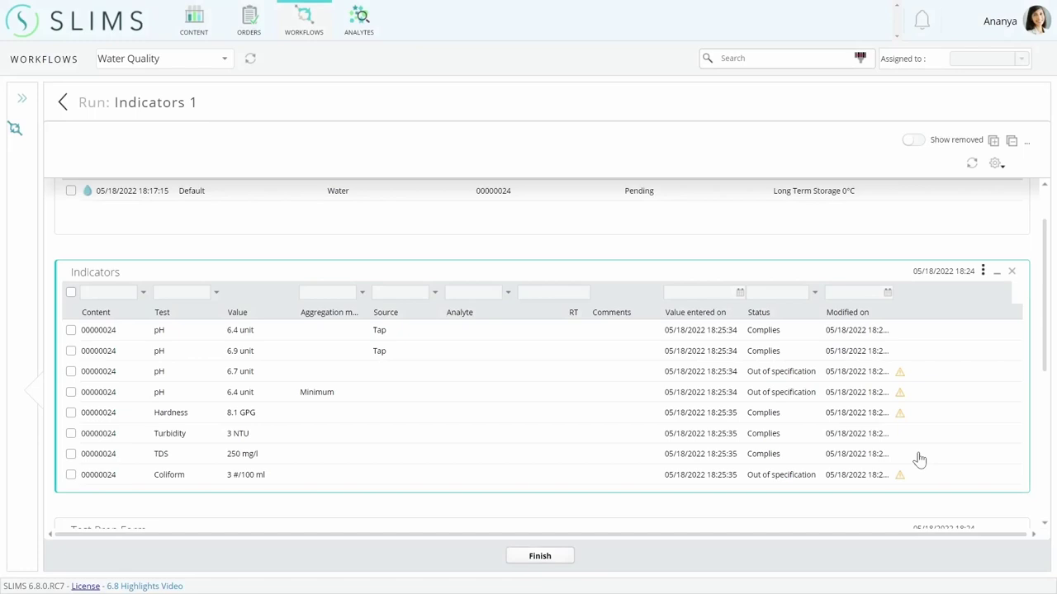
pyautogui.click(396, 373)
pyautogui.click(432, 373)
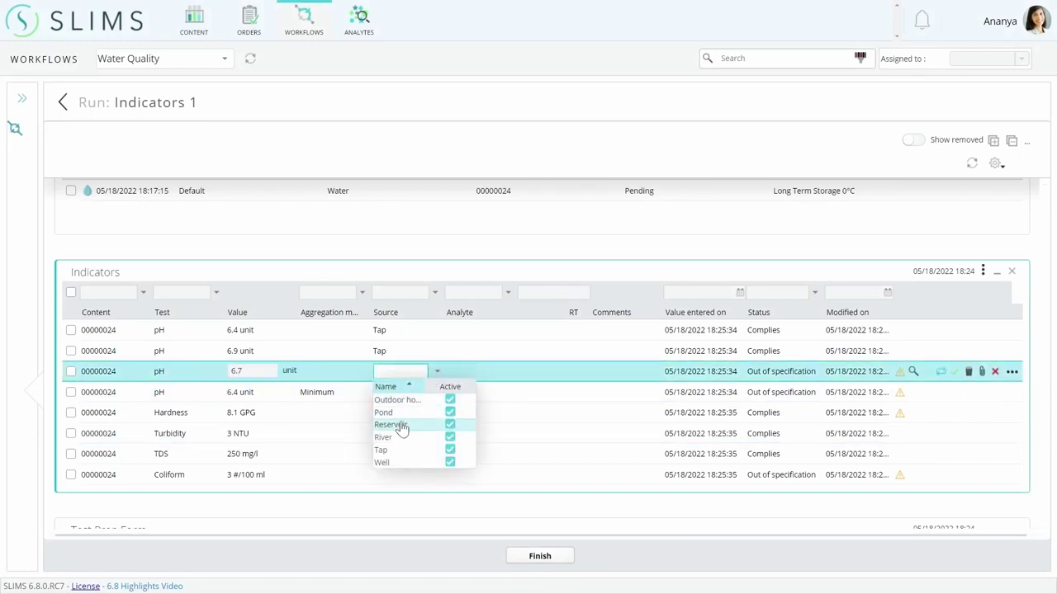
pyautogui.click(399, 442)
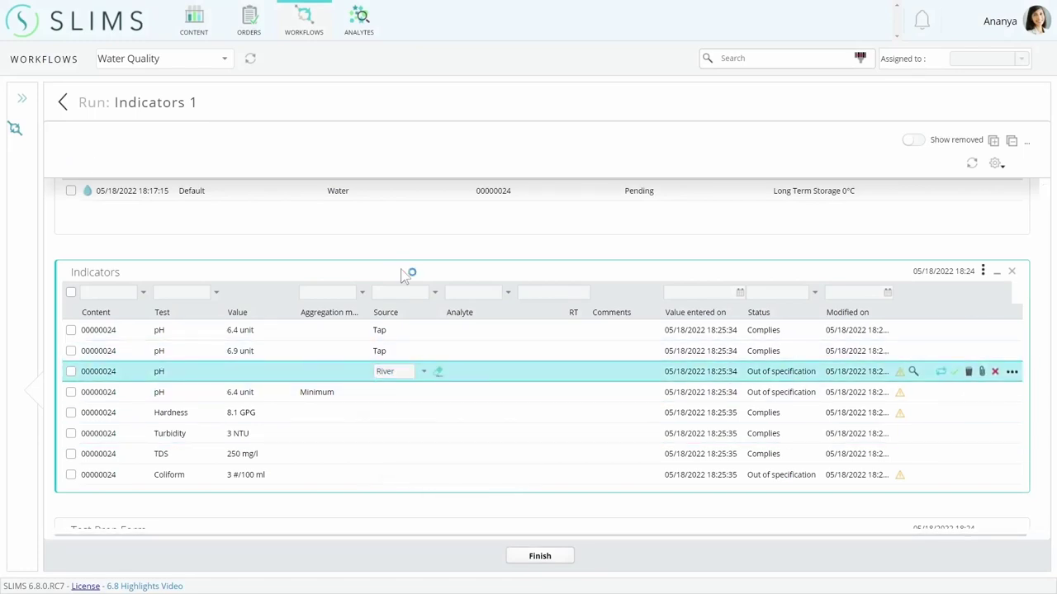
pyautogui.click(902, 378)
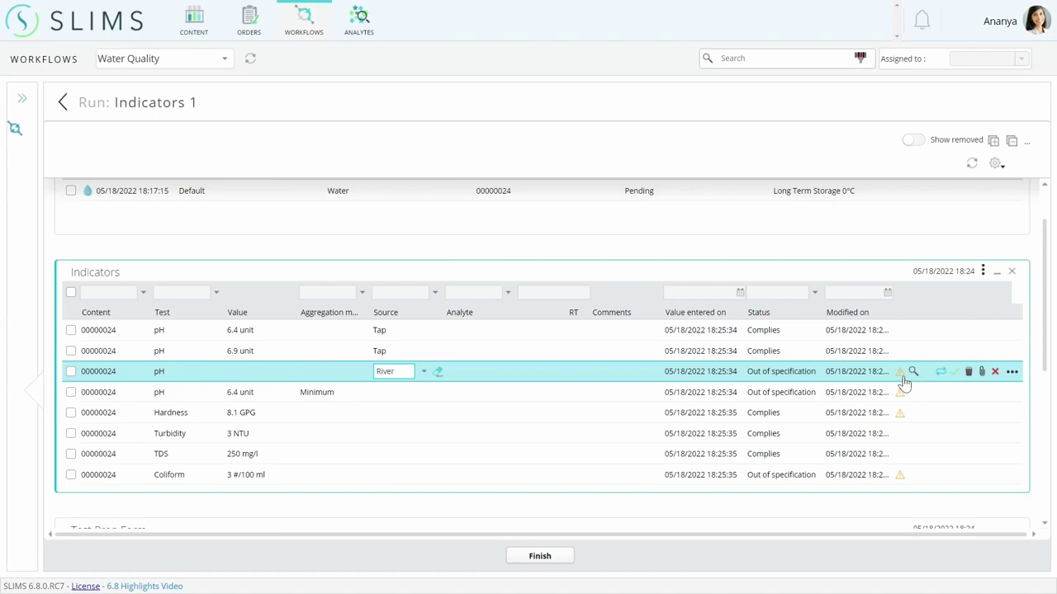
# Recheck rule evaluations for the 6.7 reading and the 6.4 Minimum pH ('Too low', 6.5–8.5).
pyautogui.click(902, 376)
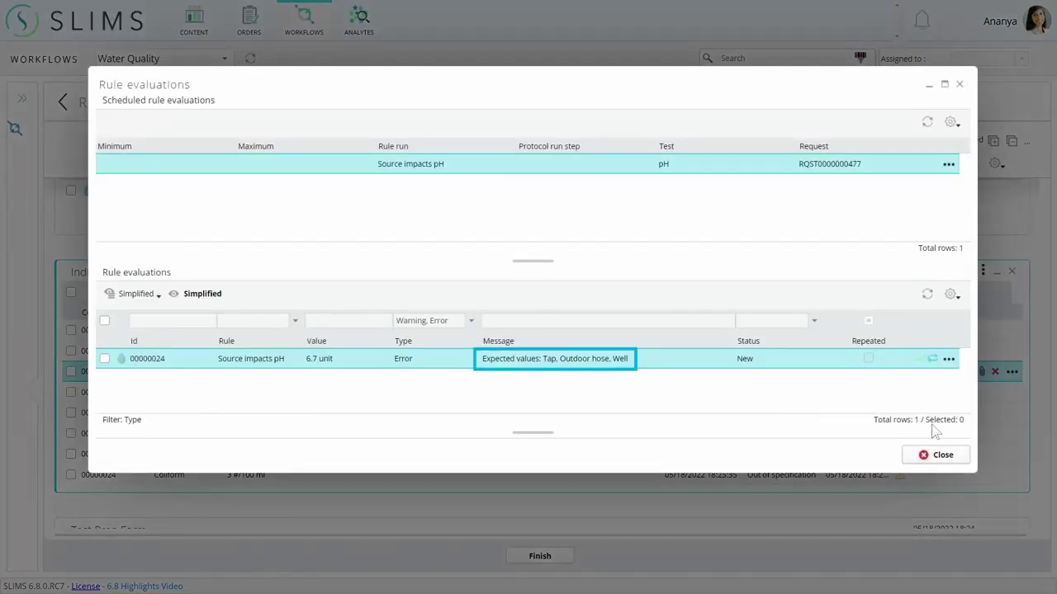
pyautogui.click(941, 455)
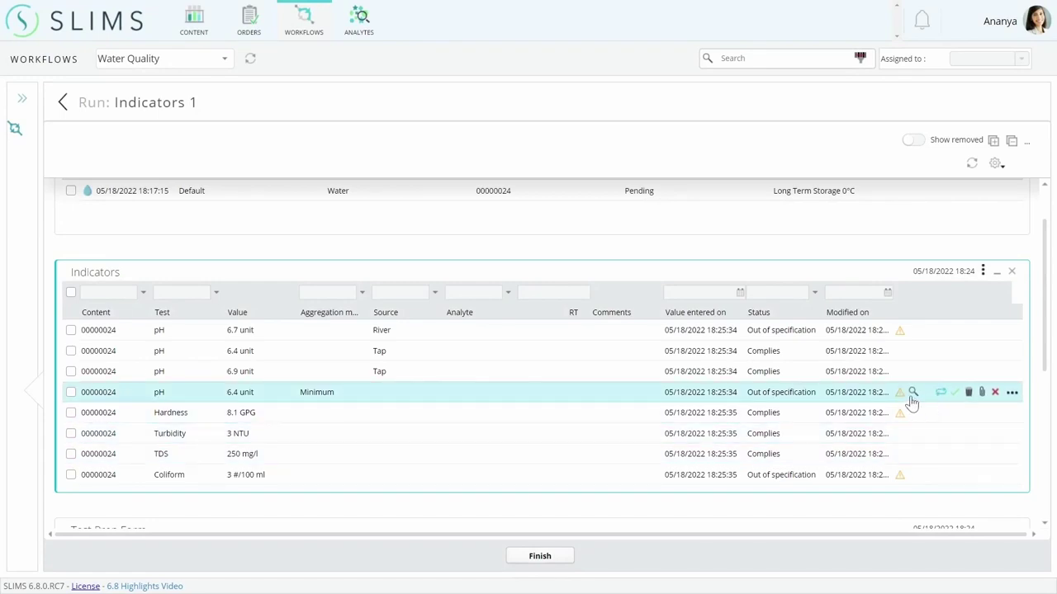
pyautogui.click(901, 395)
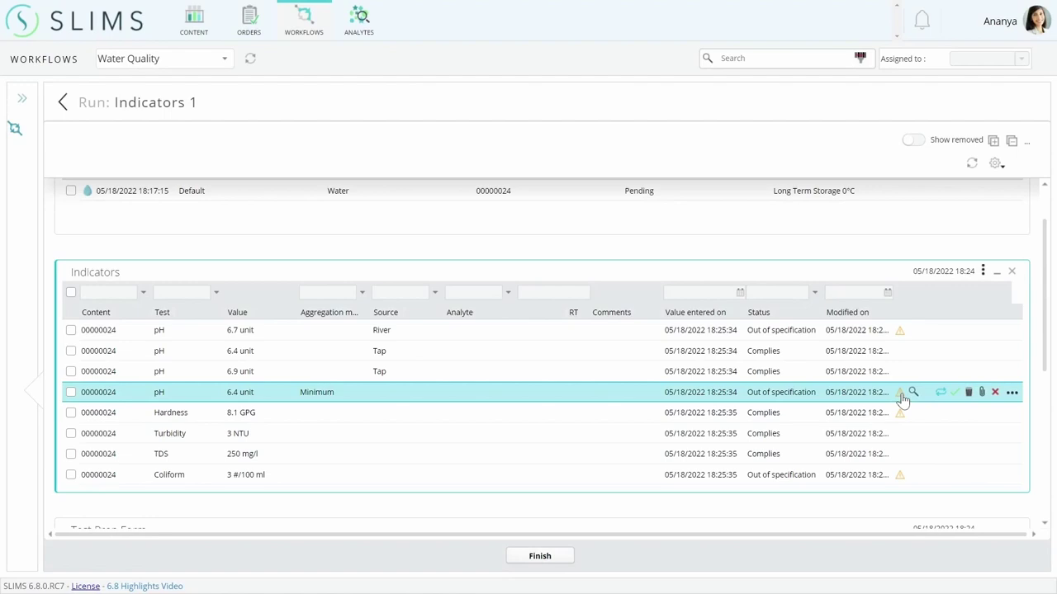
pyautogui.click(901, 396)
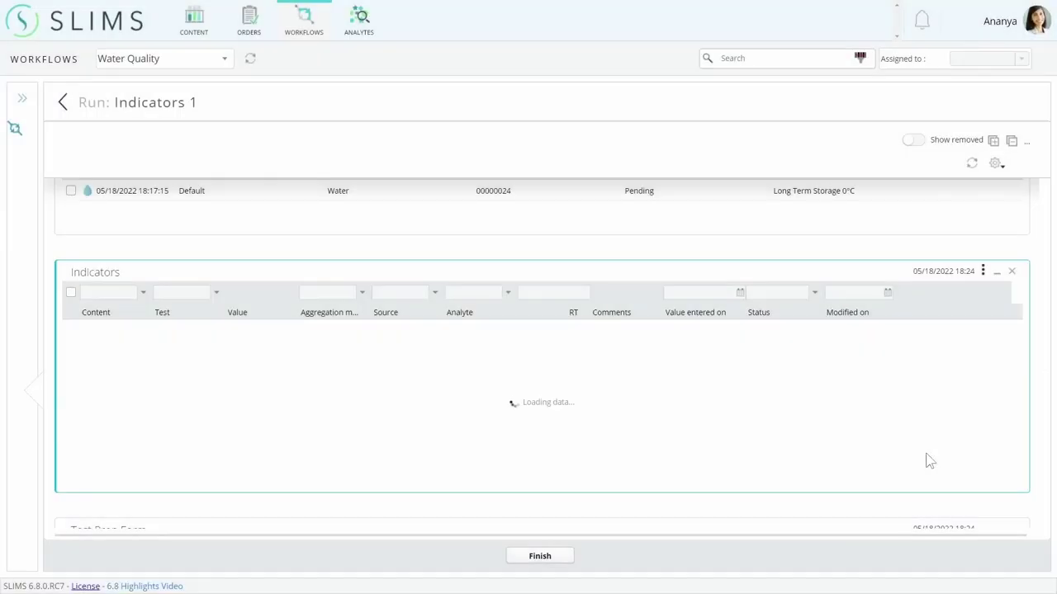
pyautogui.moveTo(903, 419)
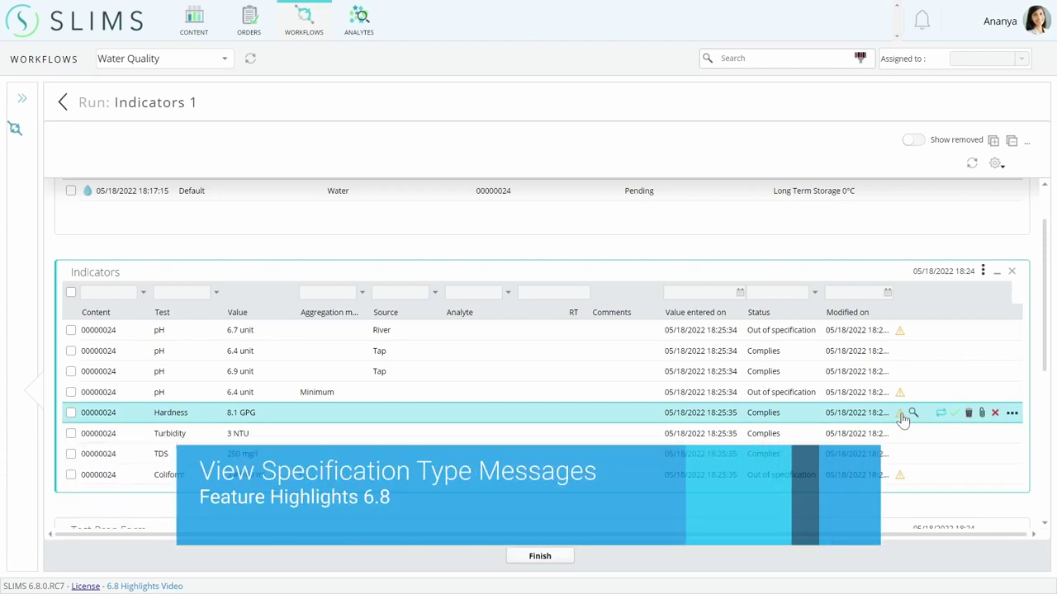
pyautogui.click(900, 415)
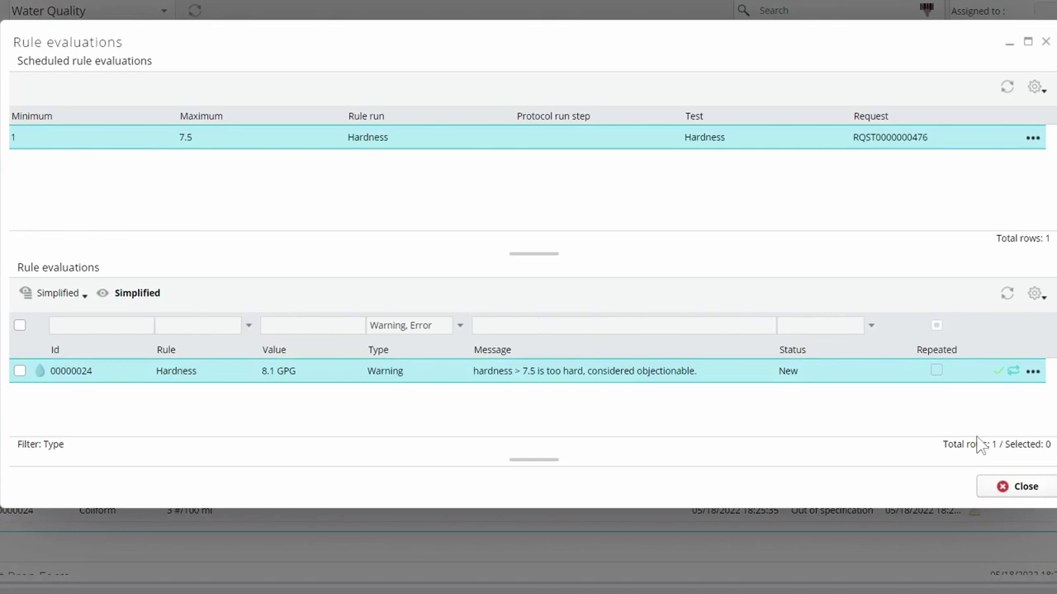
pyautogui.click(999, 487)
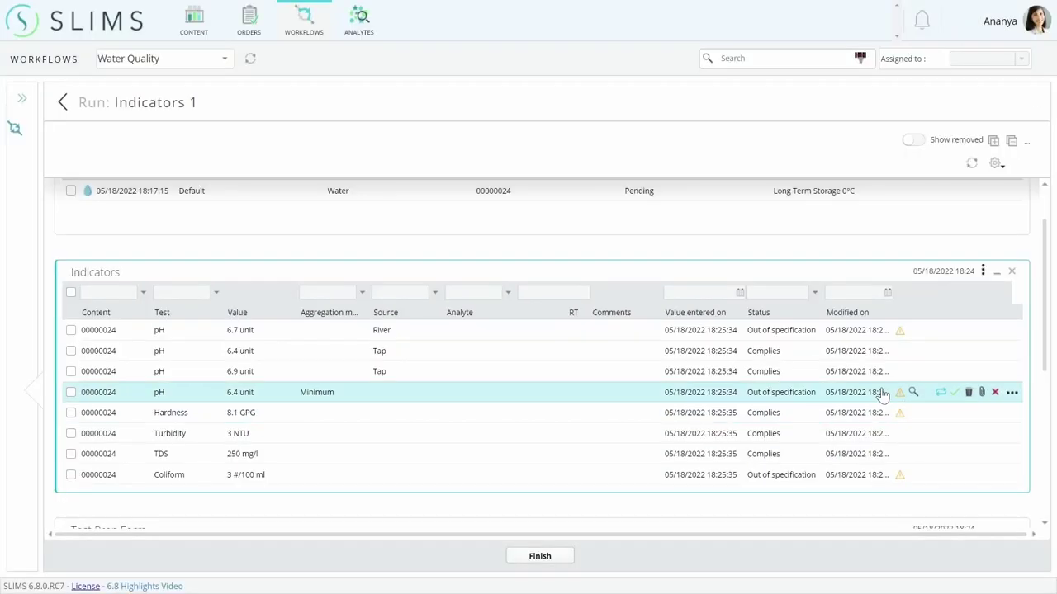
pyautogui.click(901, 479)
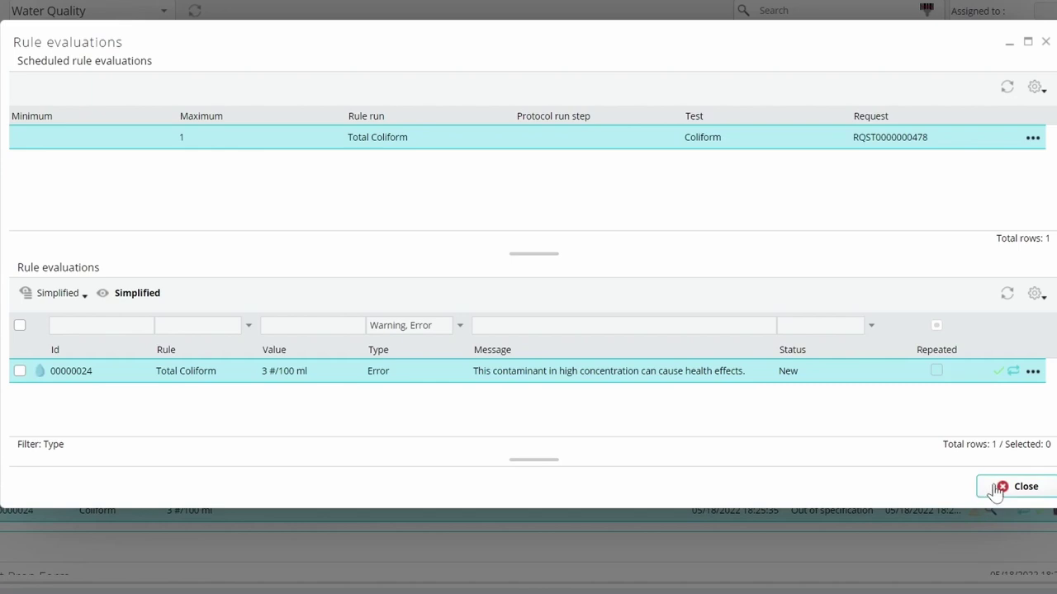
pyautogui.click(995, 488)
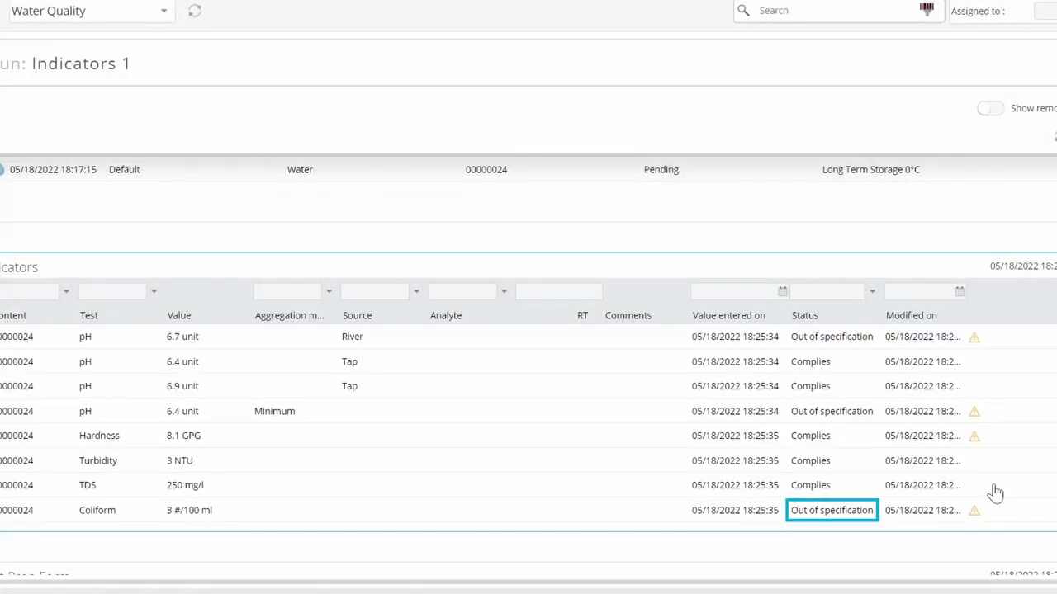
# Enter Project # 10020 and the collector's name in the Test Prep Form.
pyautogui.scroll(-3, 995, 492)
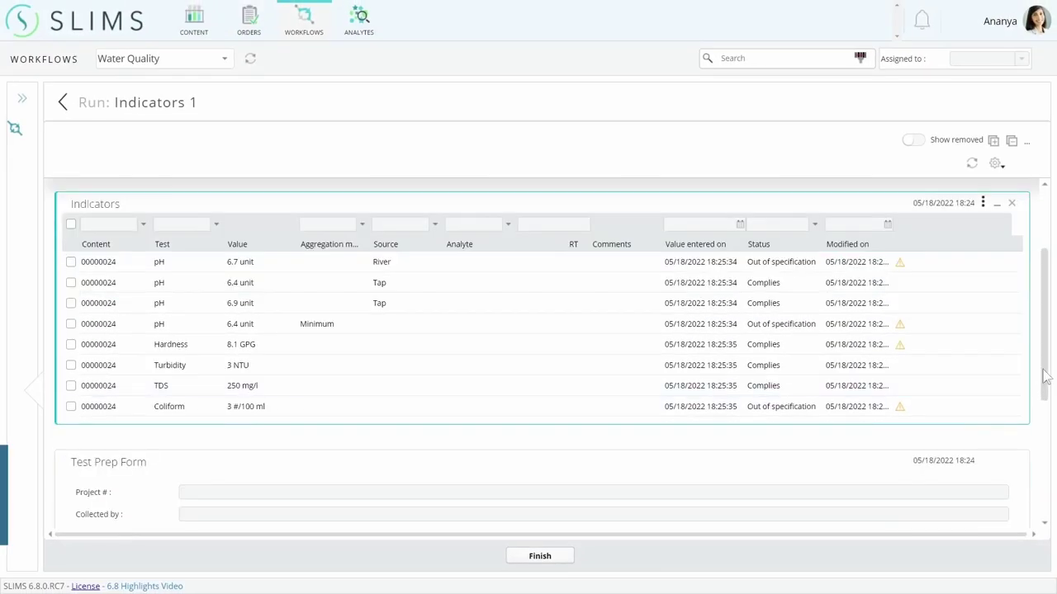
pyautogui.scroll(-2, 1050, 417)
pyautogui.click(767, 306)
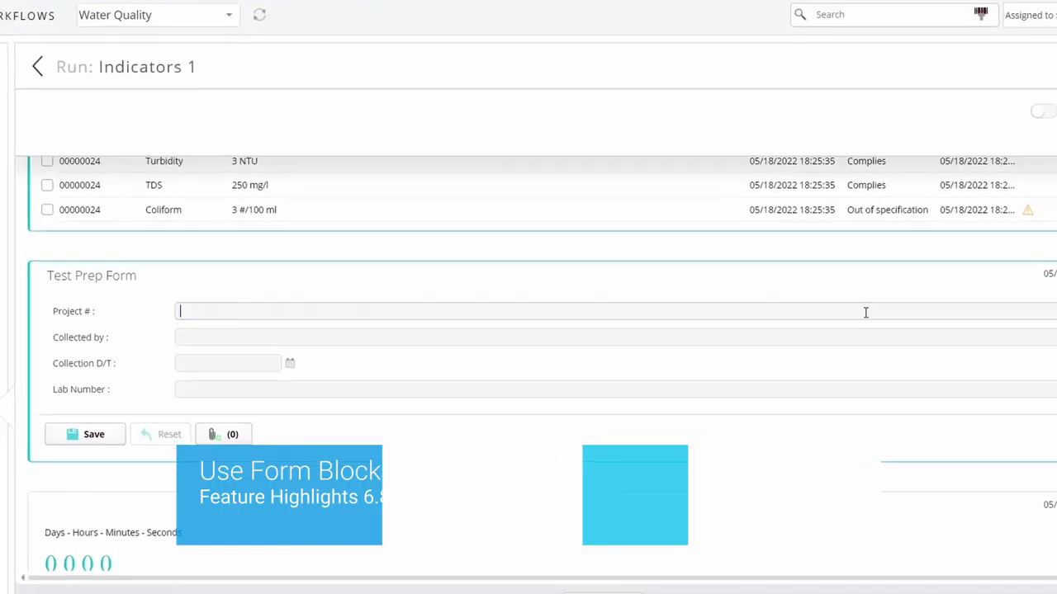
pyautogui.write('10020')
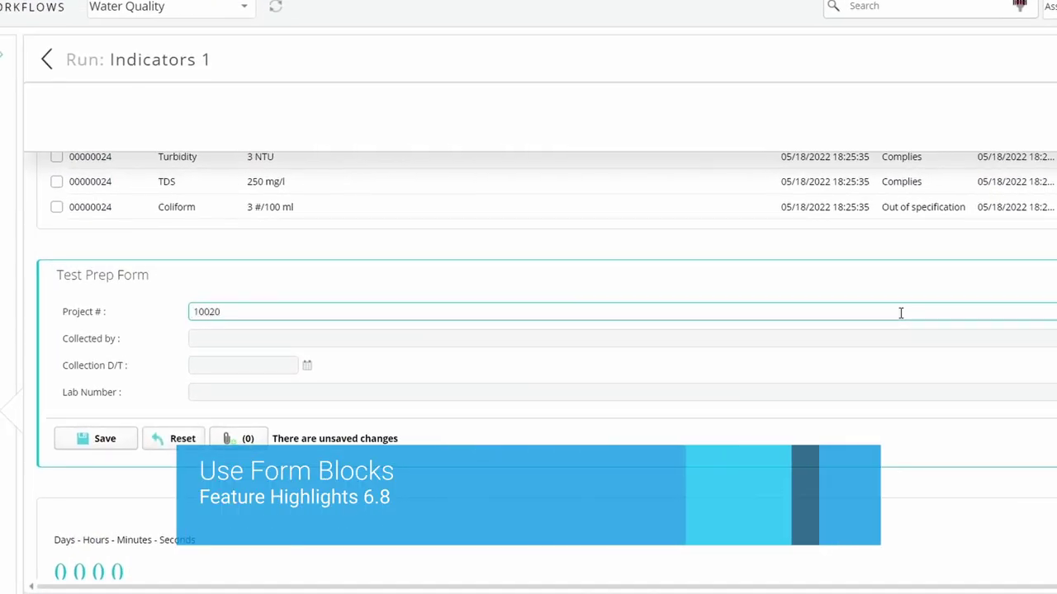
pyautogui.press('Tab')
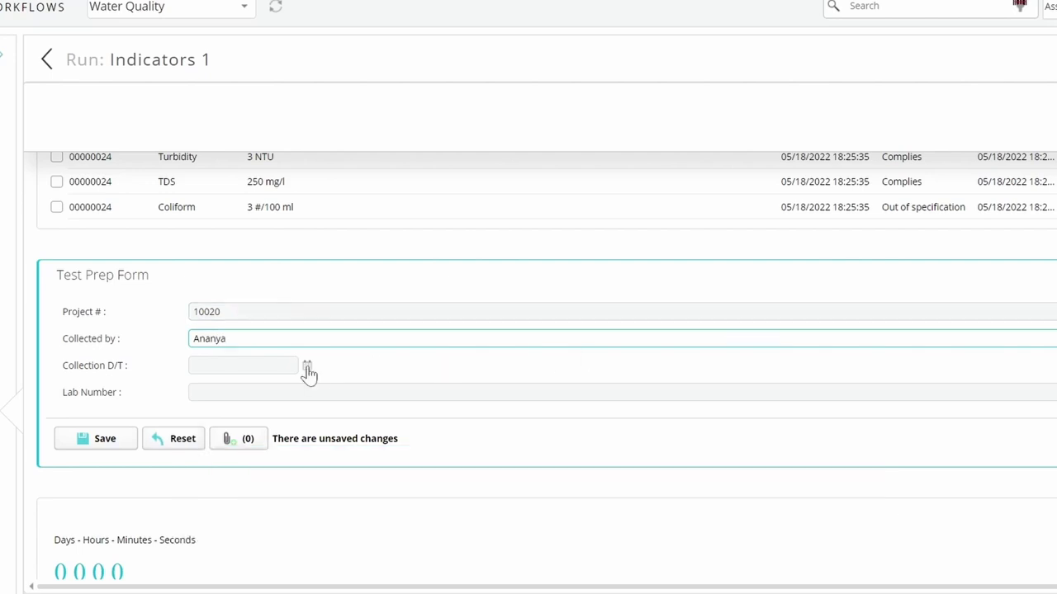
# Set collection time 05/18/2022 18:27 and Lab Number 12, save the form, and finish the run.
pyautogui.click(307, 366)
pyautogui.click(342, 547)
pyautogui.click(330, 393)
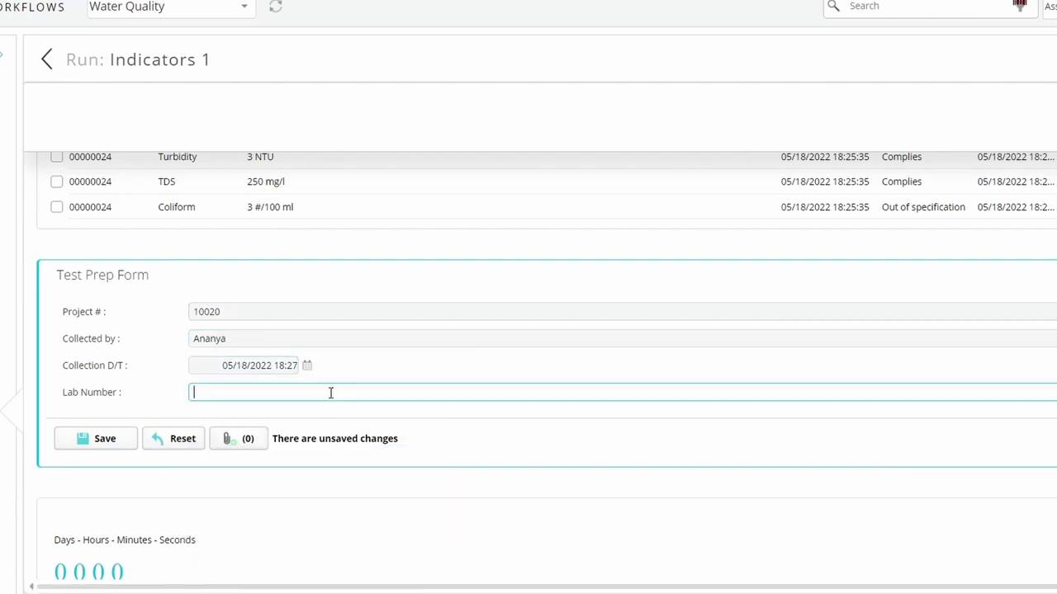
pyautogui.click(101, 442)
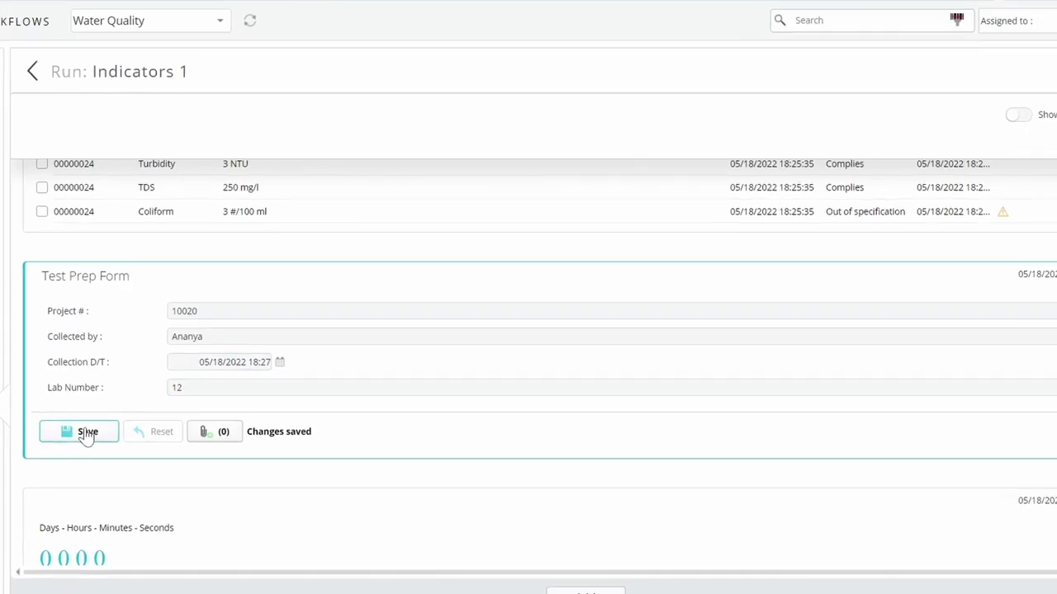
pyautogui.click(582, 592)
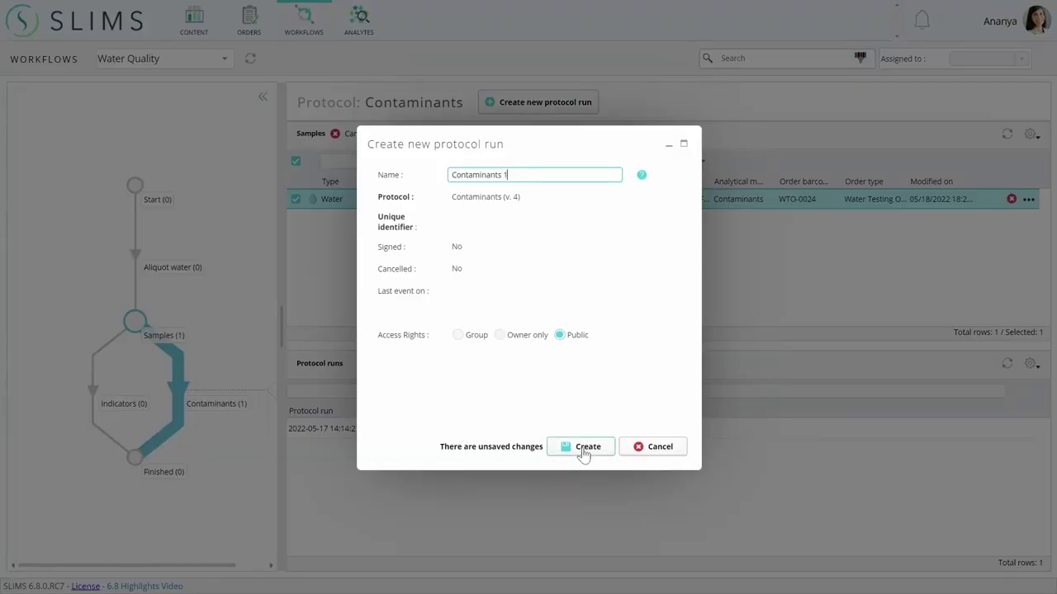
# Create the Contaminants 1 run, review its results, and show the Instructions History, Print and Create SOP options.
pyautogui.click(584, 447)
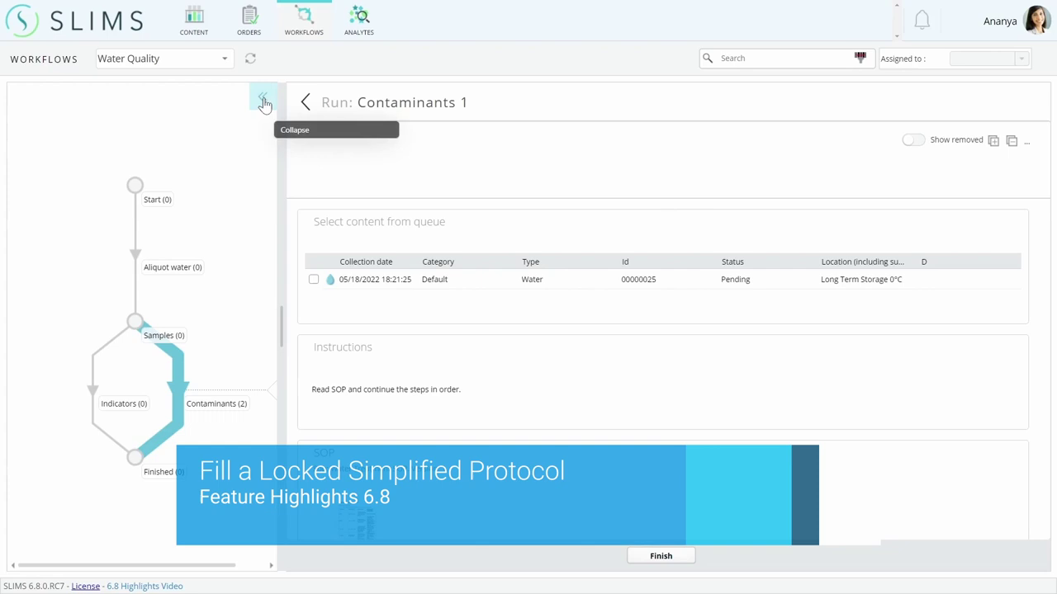
pyautogui.click(264, 102)
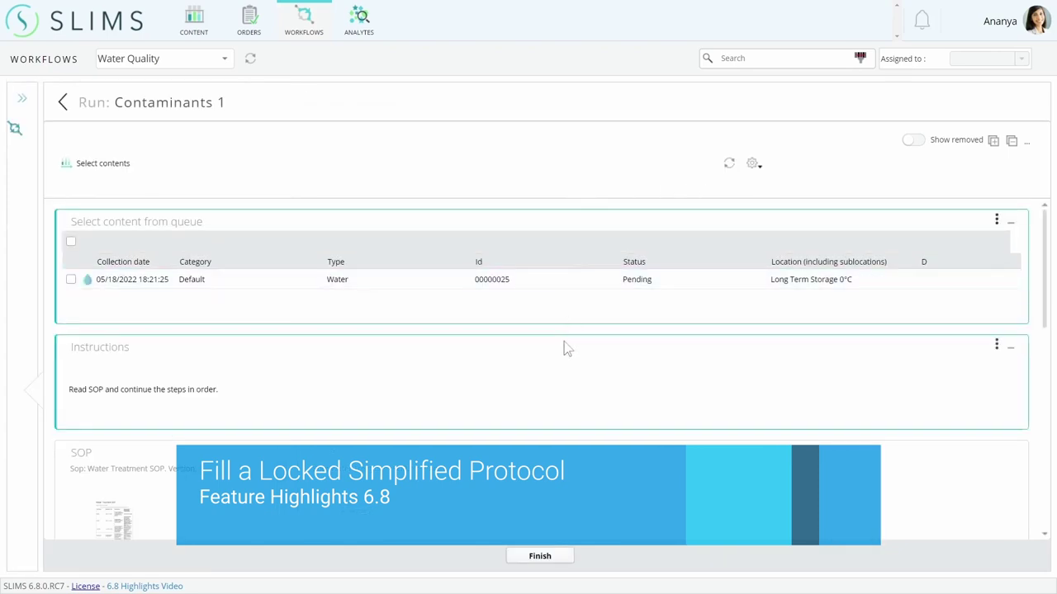
pyautogui.moveTo(908, 275)
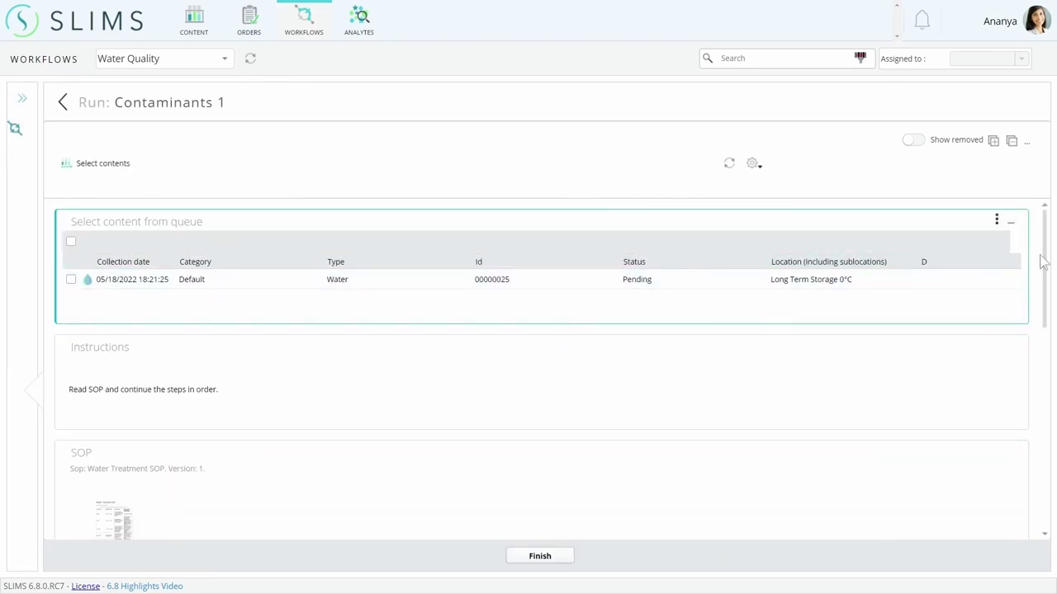
pyautogui.moveTo(1042, 262); pyautogui.dragTo(1047, 498)
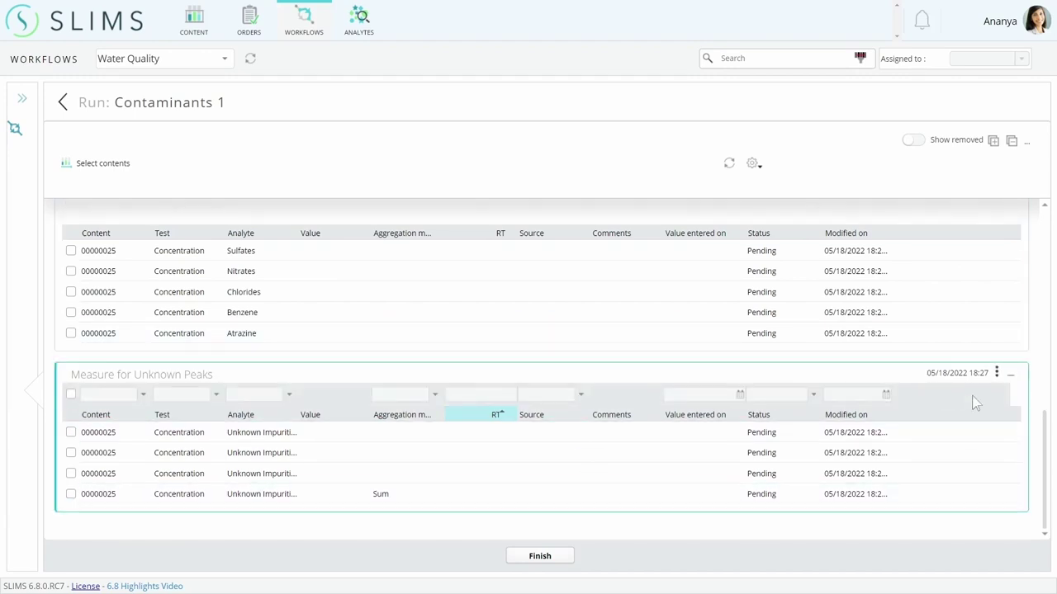
pyautogui.moveTo(1042, 429); pyautogui.dragTo(1046, 220)
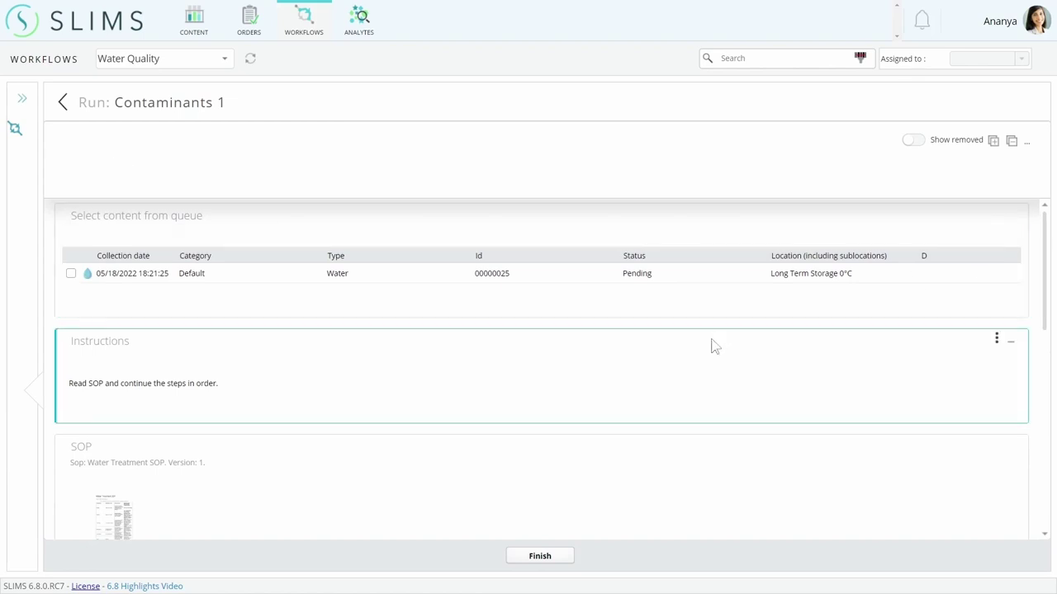
pyautogui.click(996, 340)
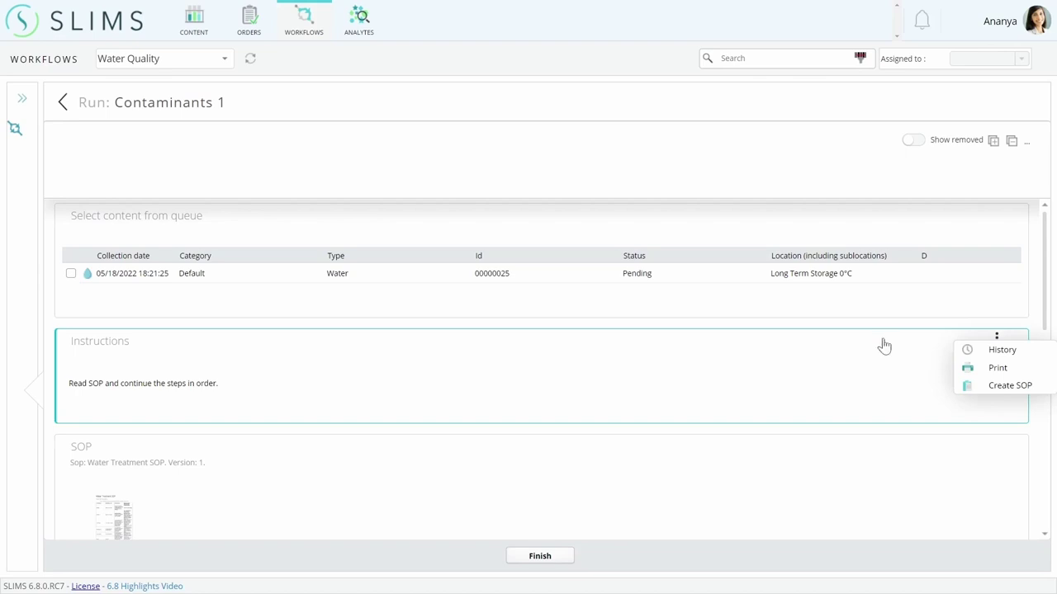
pyautogui.scroll(-3, 653, 355)
# Review rule evaluations for Lead 17 ppb, Nitrates 47 mg/l (over 45) and Iron 0.01 mg/l.
pyautogui.scroll(-1, 569, 345)
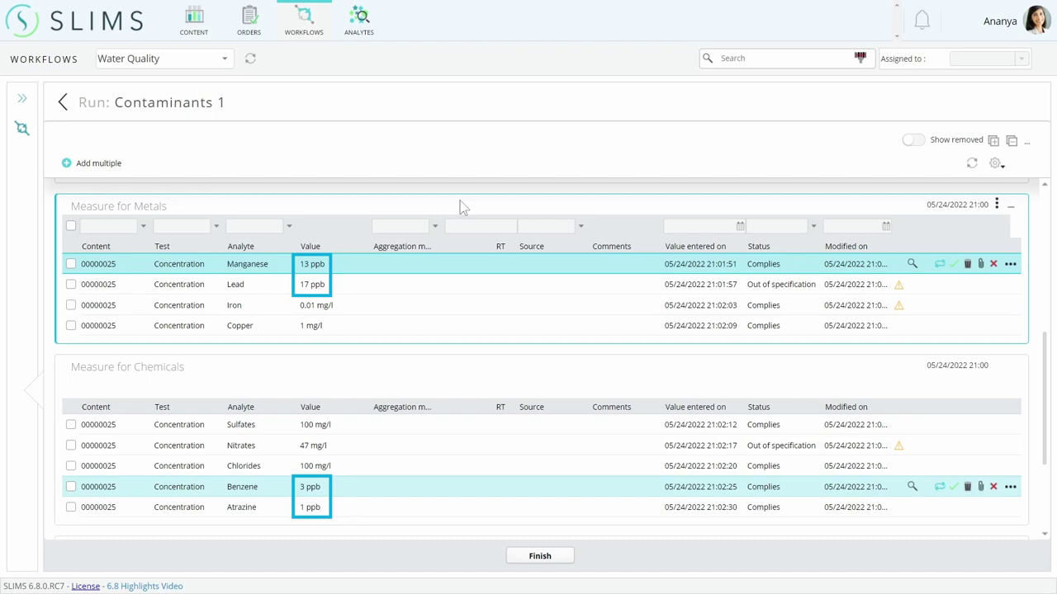
pyautogui.click(899, 286)
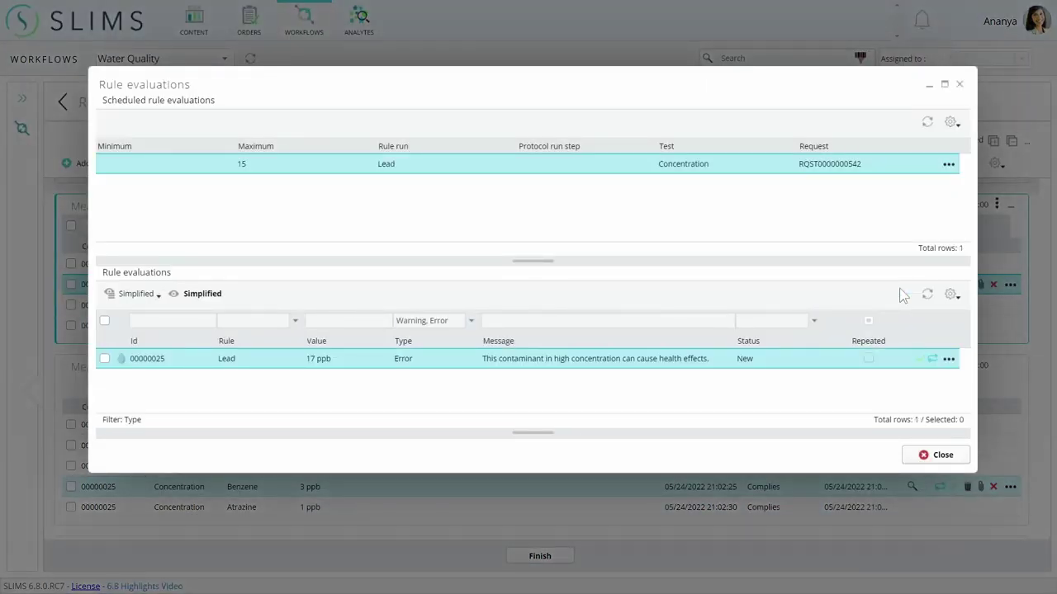
pyautogui.click(929, 455)
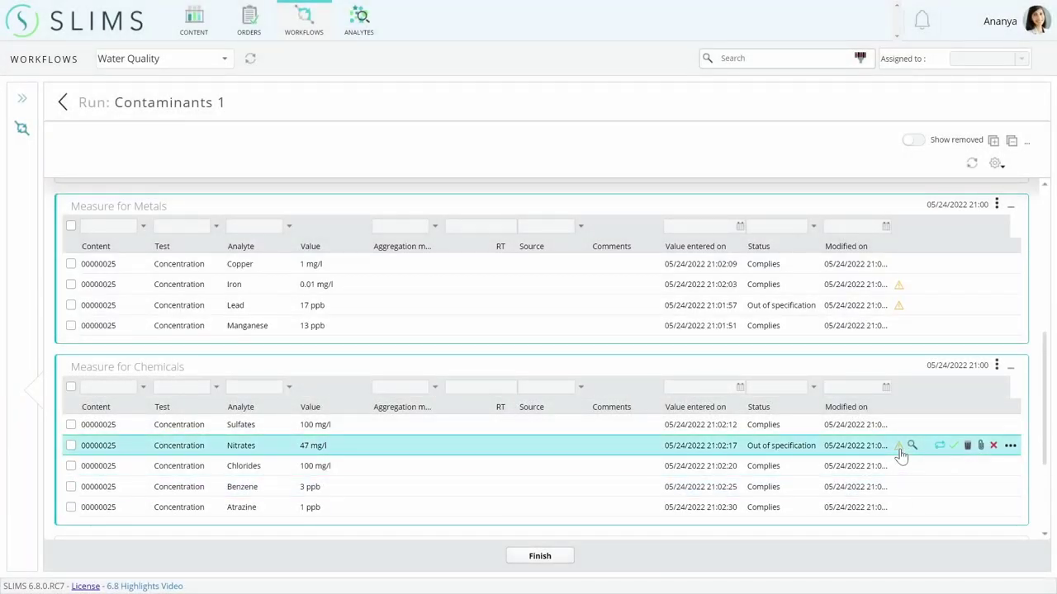
pyautogui.click(899, 450)
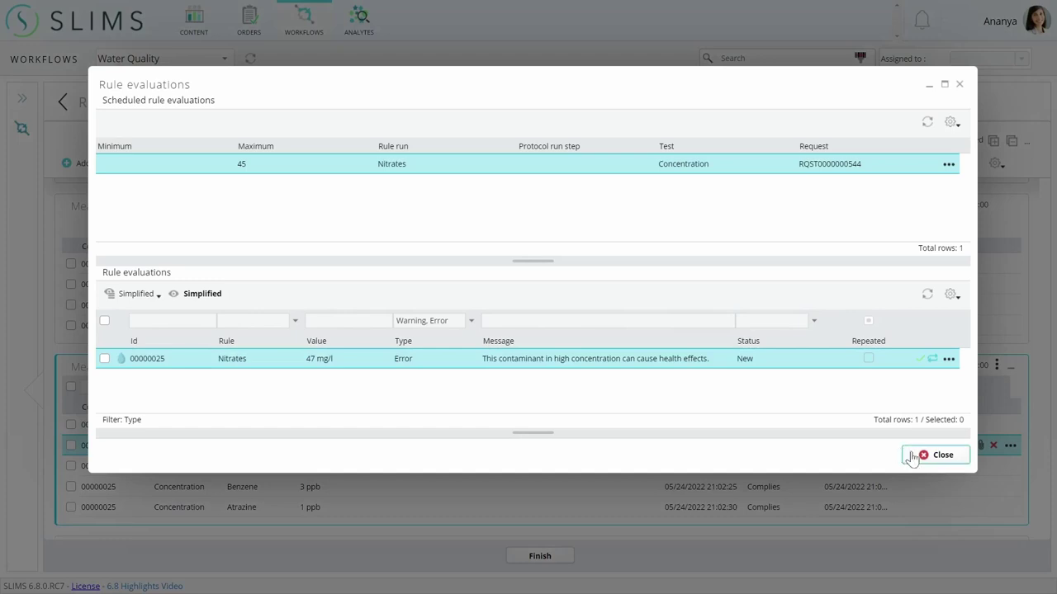
pyautogui.click(912, 456)
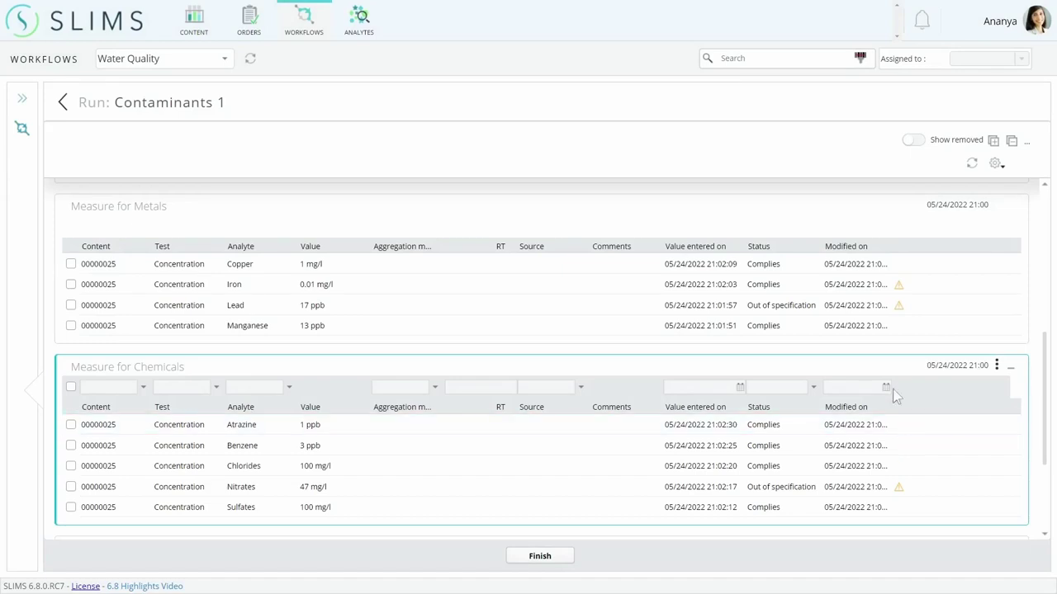
pyautogui.click(899, 287)
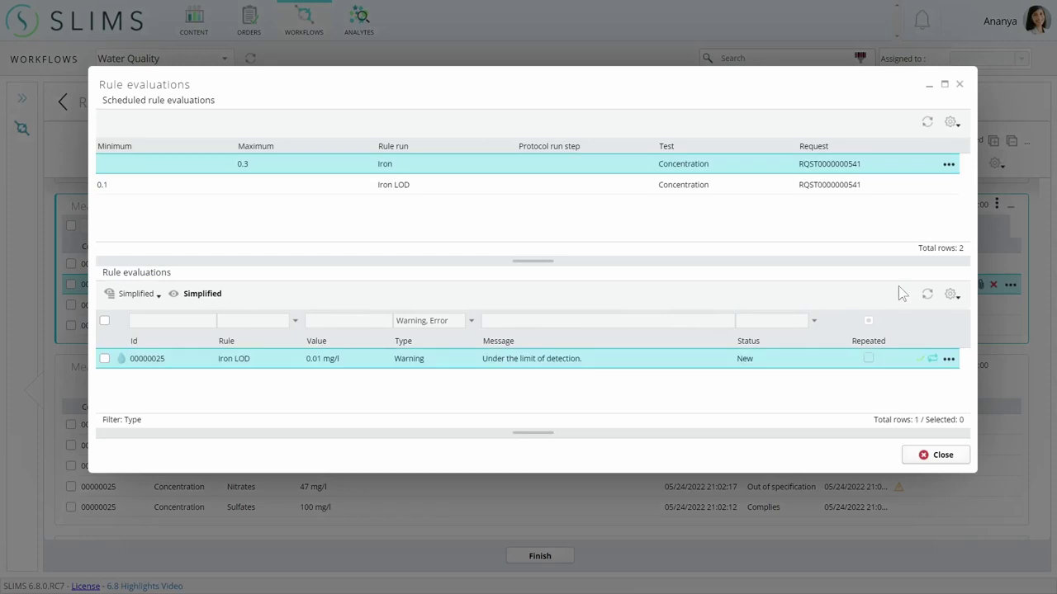
pyautogui.click(919, 455)
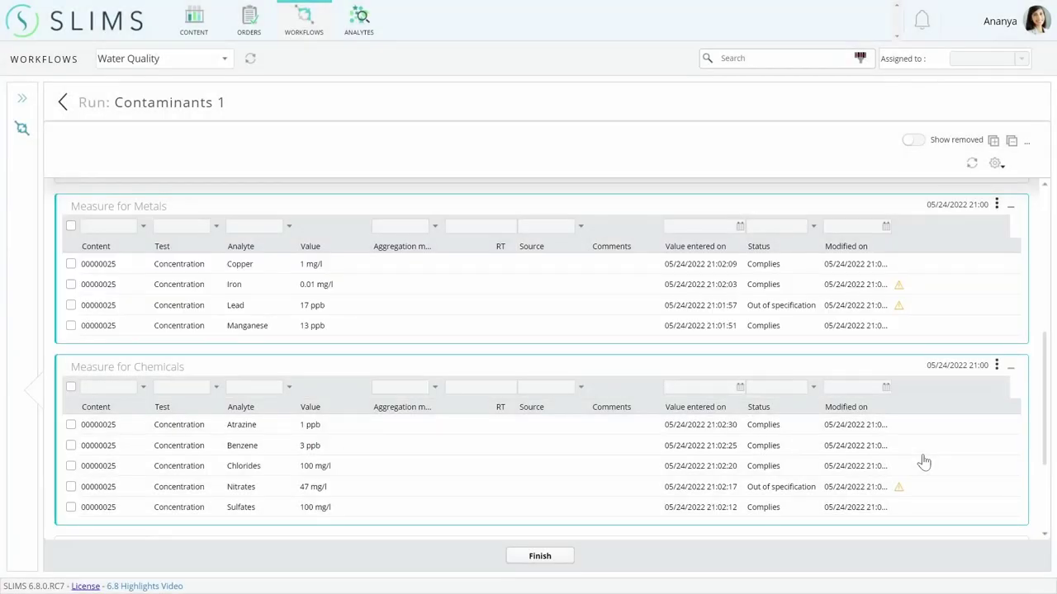
# Set the third unknown peak's RT to 0.231 min, check the 61 mg/l Sum warning, and finish the run.
pyautogui.scroll(-3, 1045, 506)
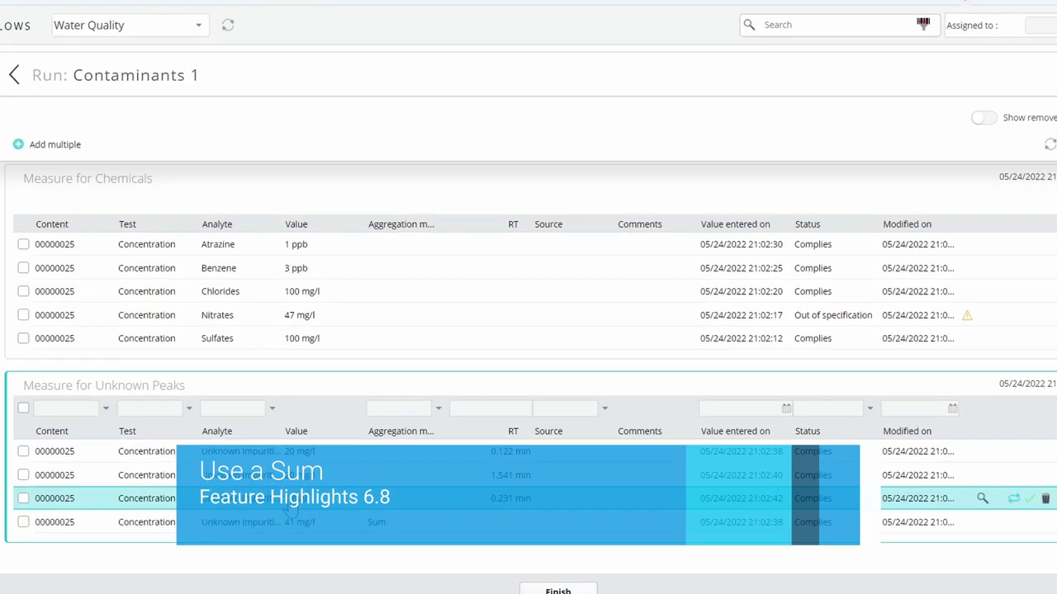
pyautogui.click(290, 506)
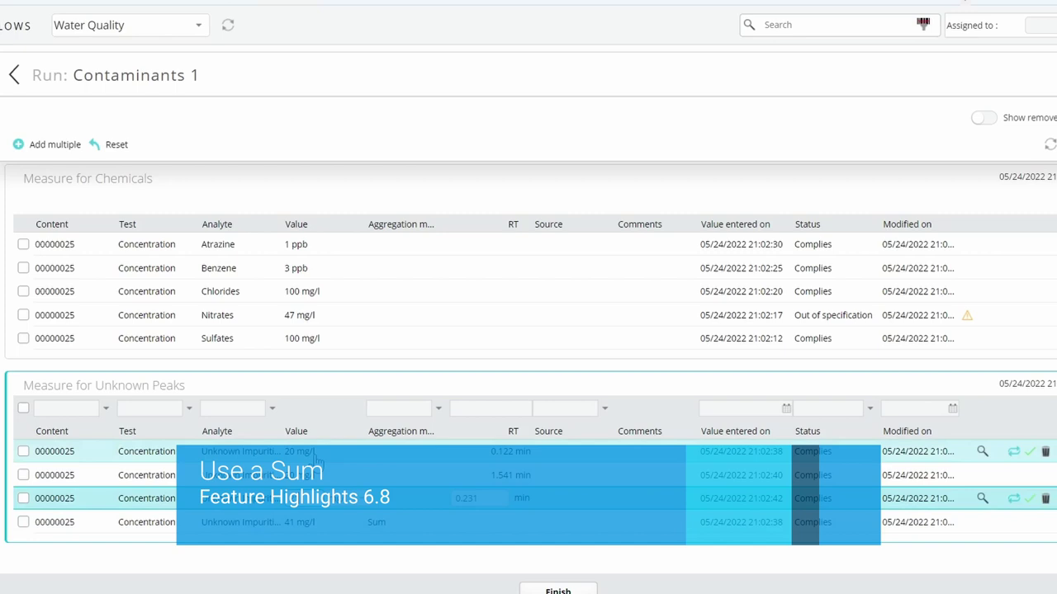
pyautogui.click(319, 461)
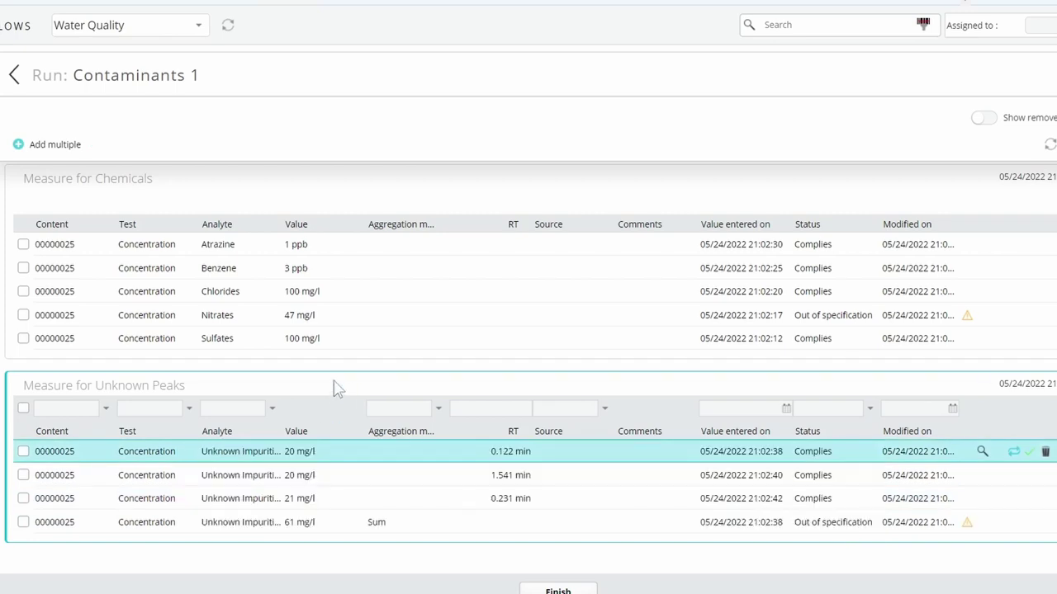
pyautogui.click(969, 524)
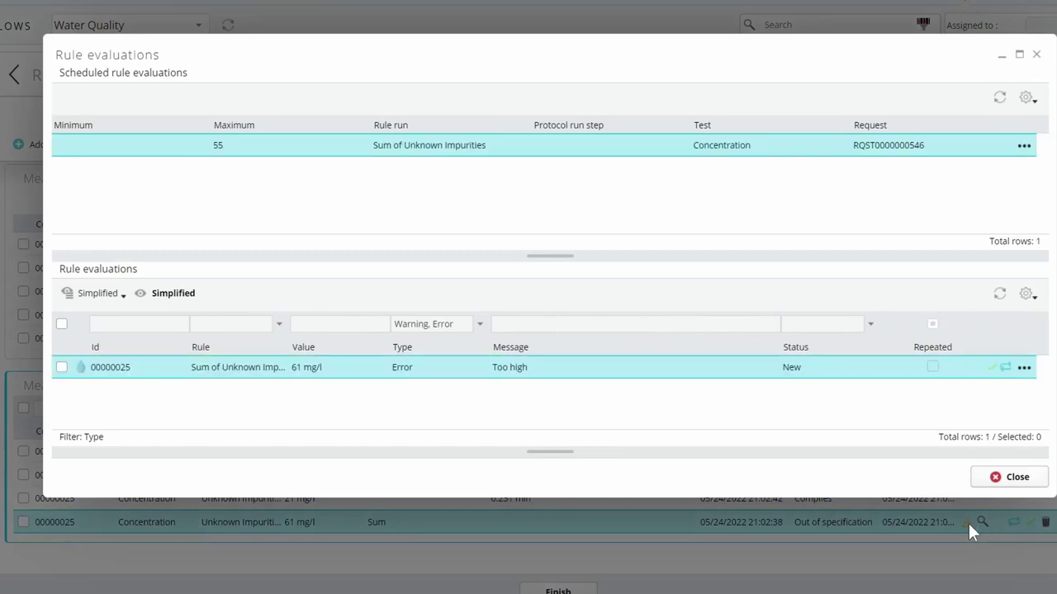
pyautogui.click(985, 479)
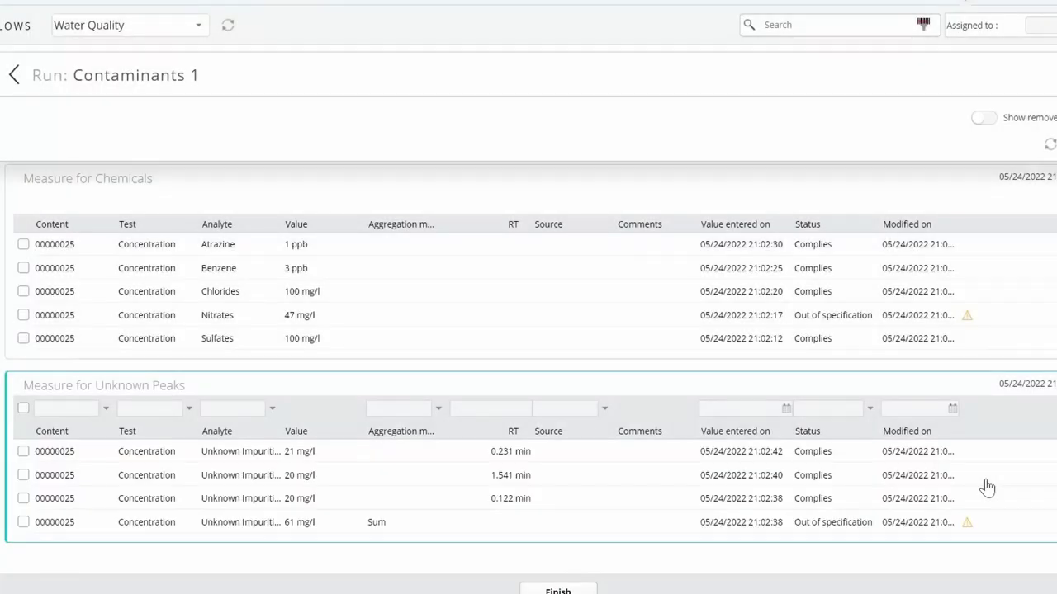
pyautogui.click(589, 588)
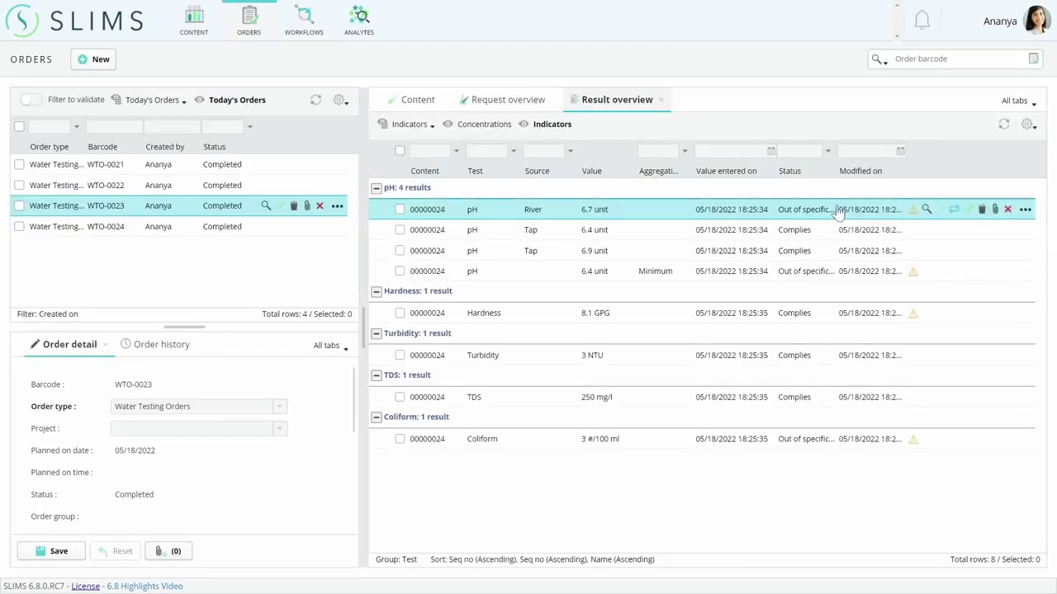
# Open the Hardness result's rule evaluations and acknowledge the 8.1 GPG warning.
pyautogui.click(917, 318)
pyautogui.click(914, 314)
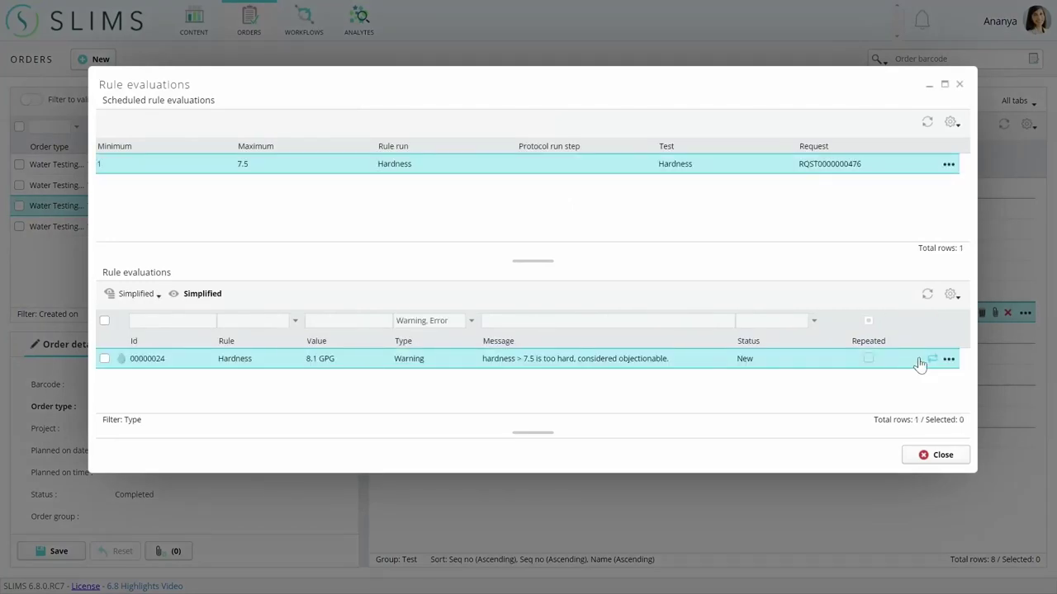
pyautogui.click(919, 359)
pyautogui.click(494, 264)
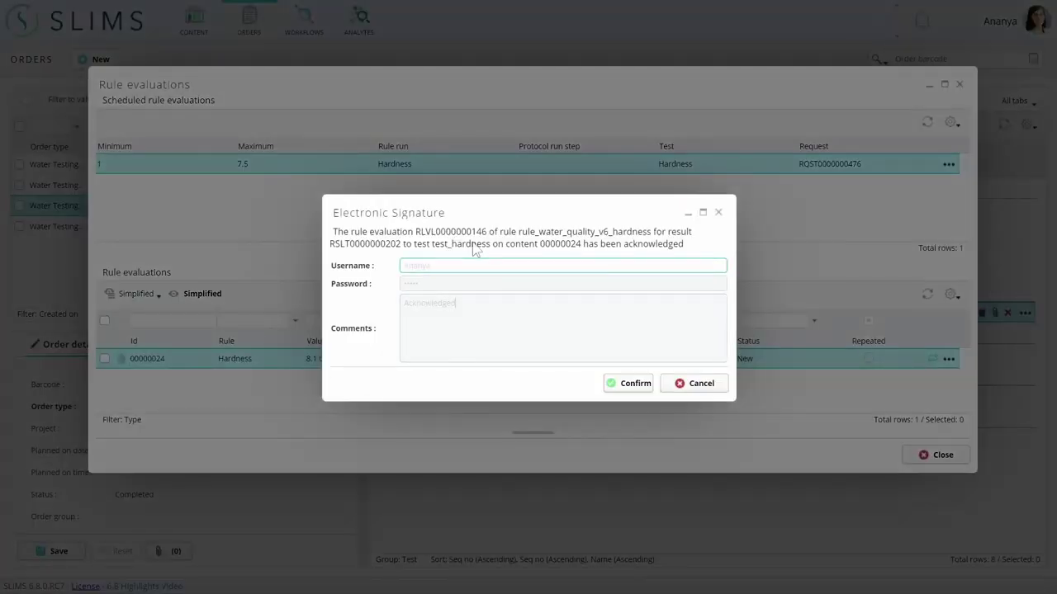
# Sign with the account username, password and comment 'Acknowledged', then validate the Hardness result.
pyautogui.press('Tab')
pyautogui.click(540, 314)
pyautogui.write('Acknowledged')
pyautogui.click(627, 383)
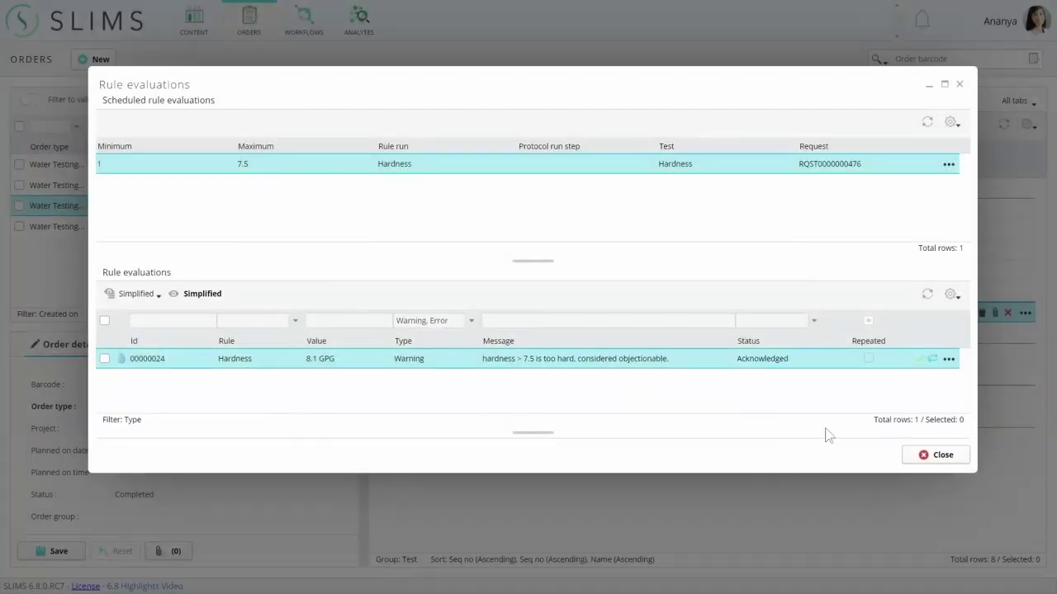
pyautogui.click(923, 456)
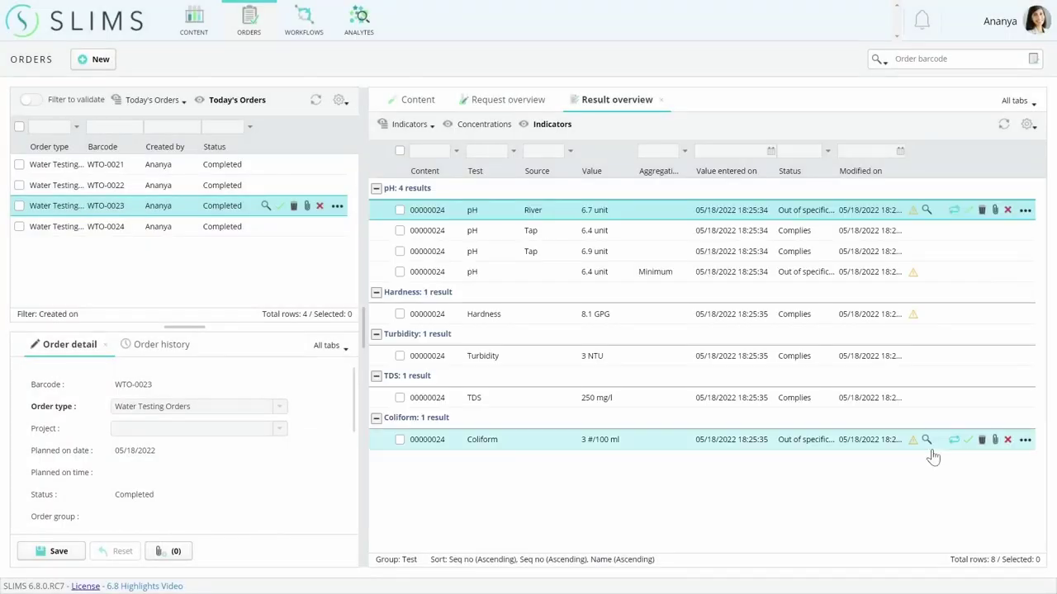
pyautogui.click(970, 318)
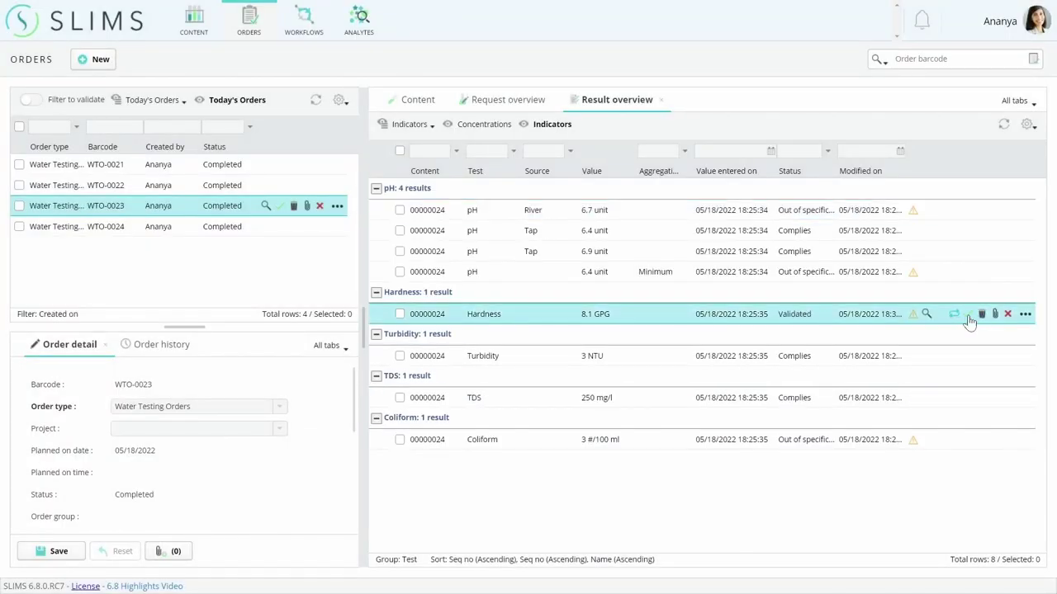